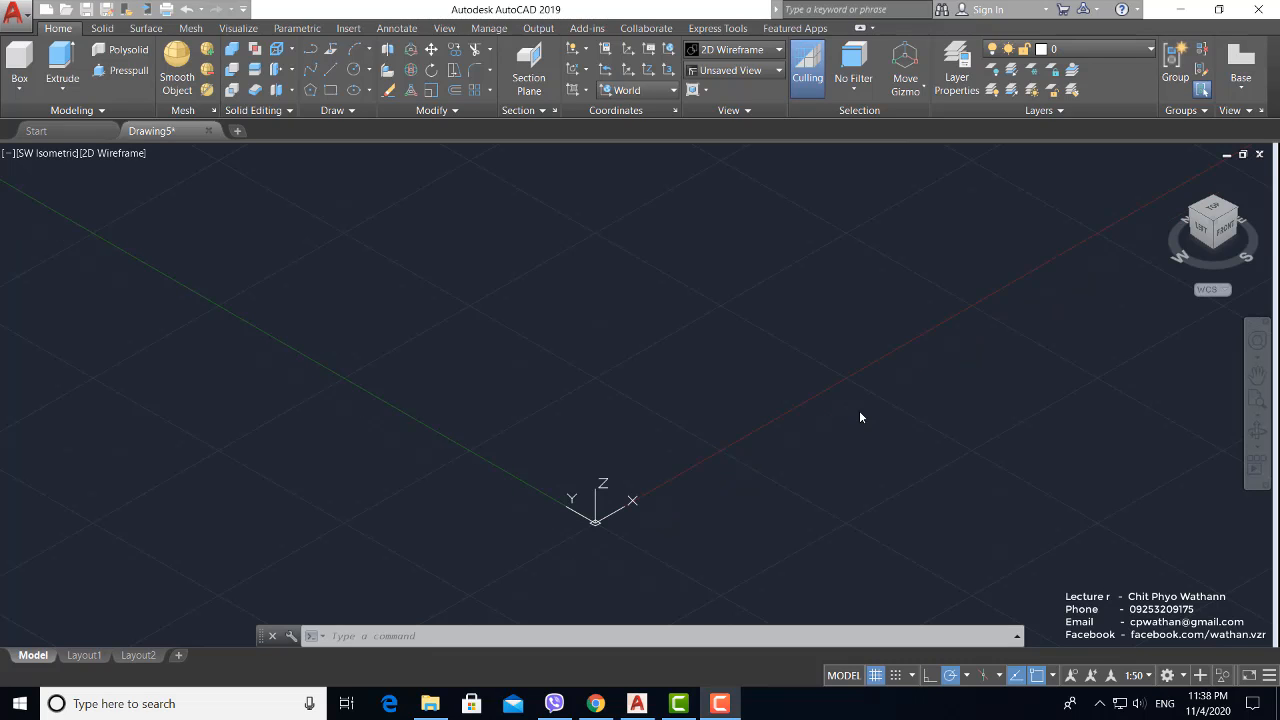
pyautogui.click(487, 225)
pyautogui.moveTo(537, 307); pyautogui.dragTo(552, 337, button='middle')
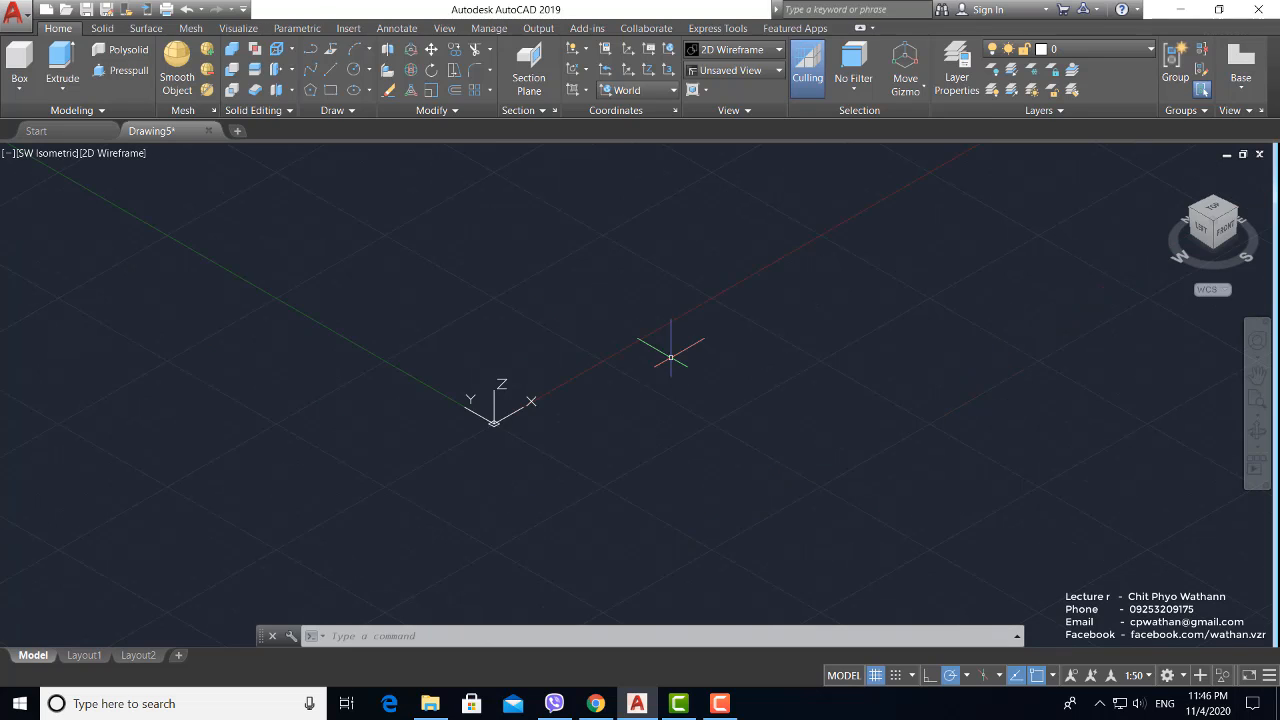
pyautogui.moveTo(550, 356); pyautogui.dragTo(564, 410, button='middle')
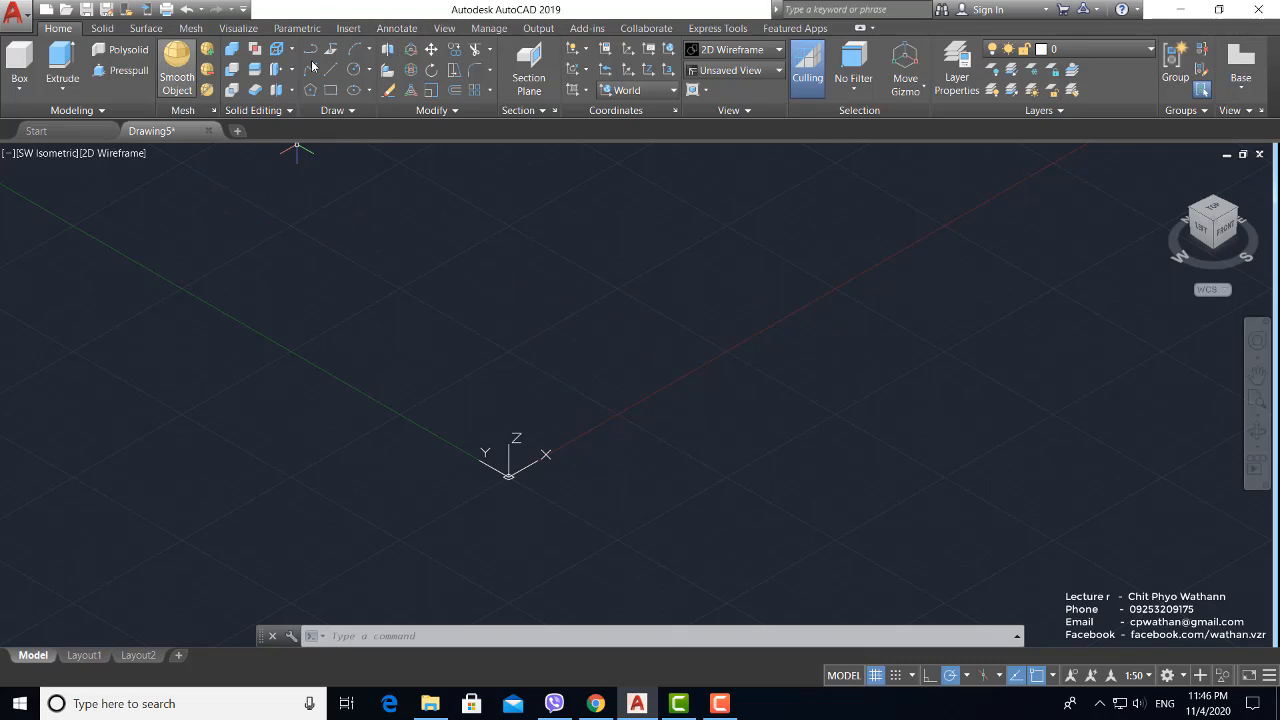
pyautogui.click(408, 31)
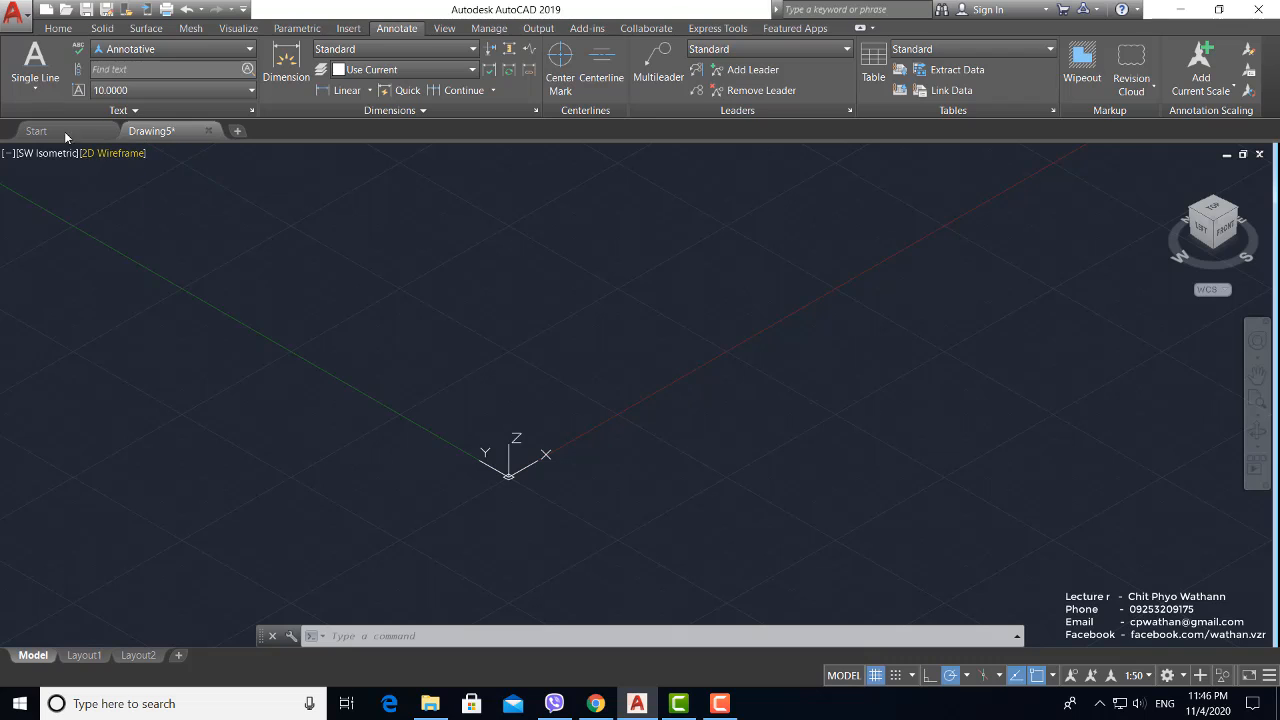
pyautogui.click(35, 84)
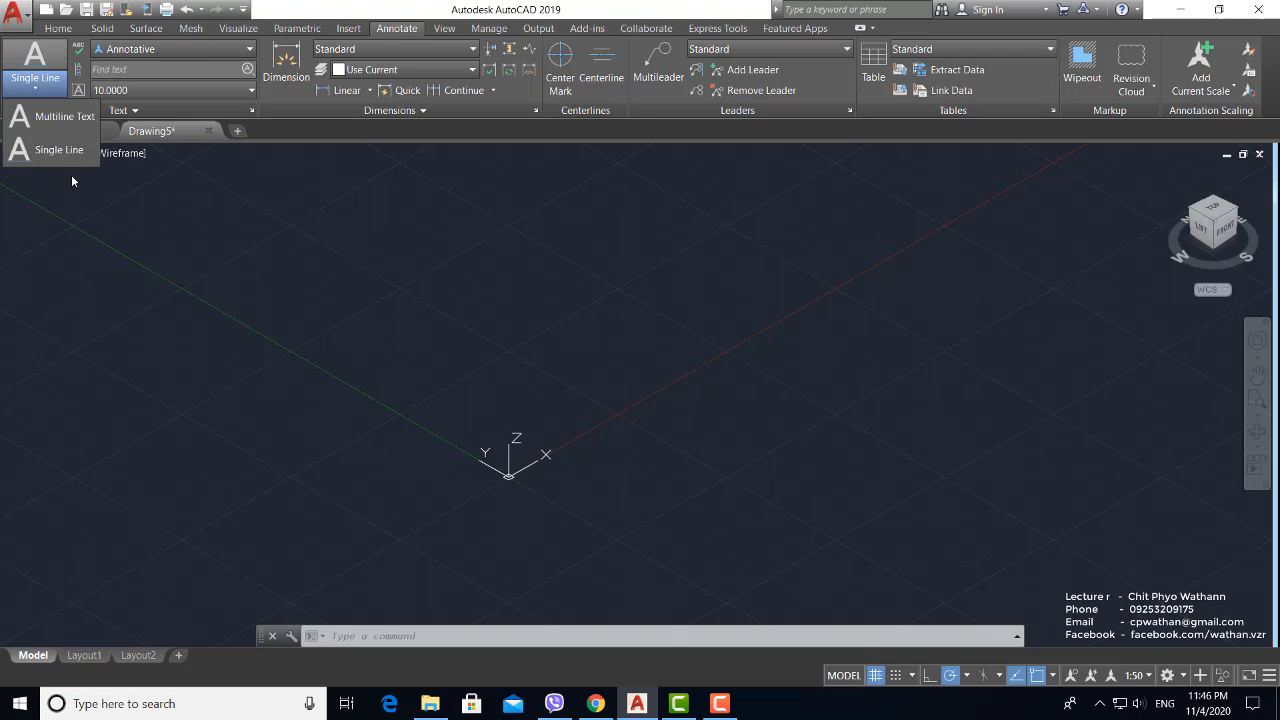
pyautogui.click(523, 327)
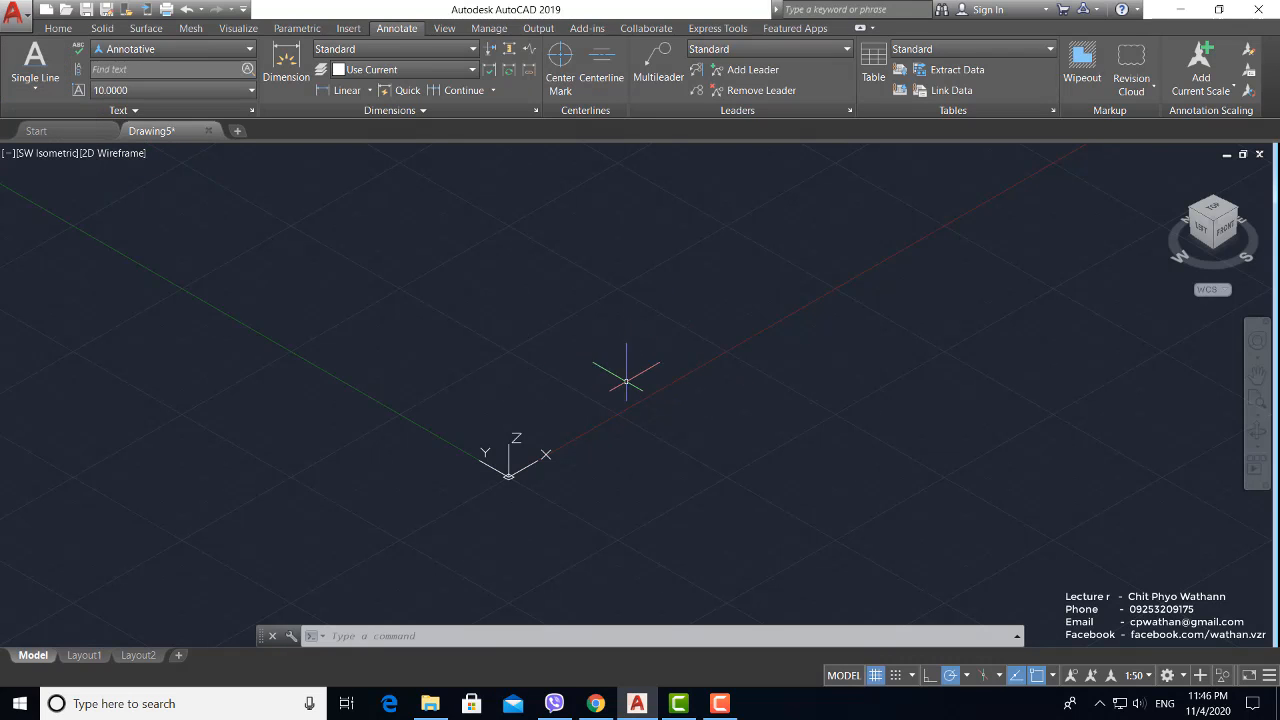
pyautogui.moveTo(594, 372); pyautogui.dragTo(594, 416, button='middle')
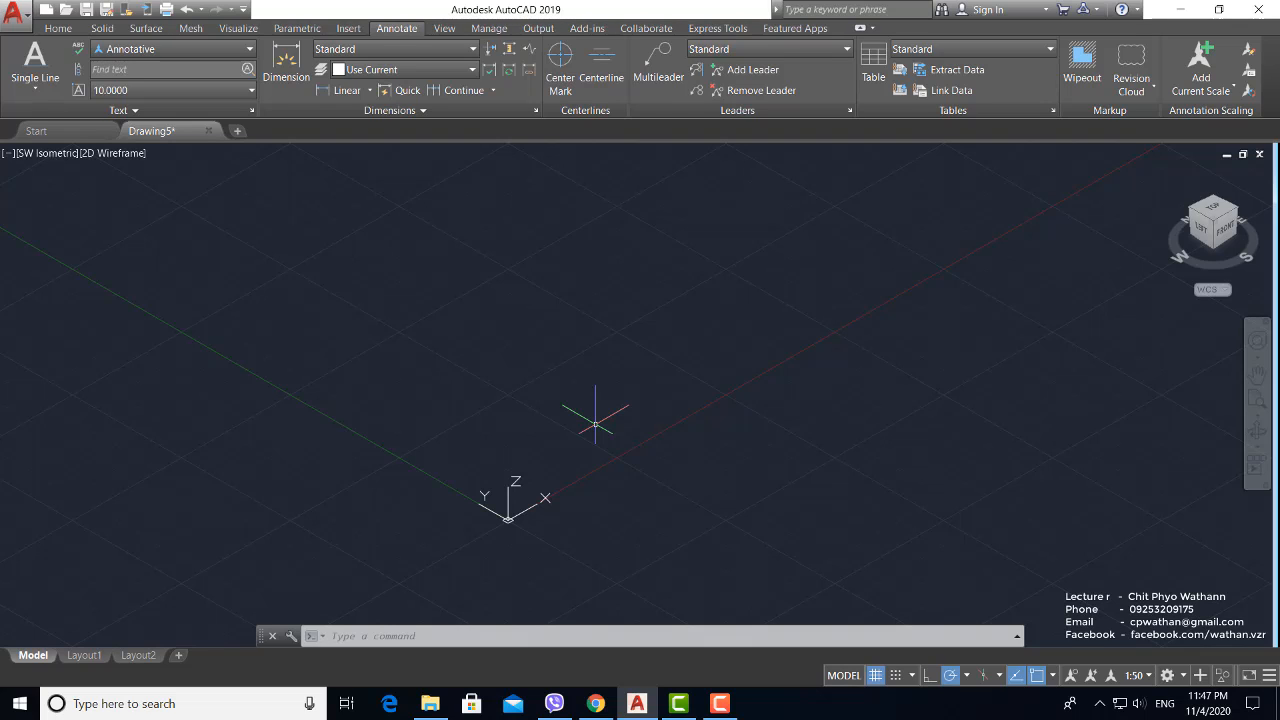
pyautogui.click(720, 28)
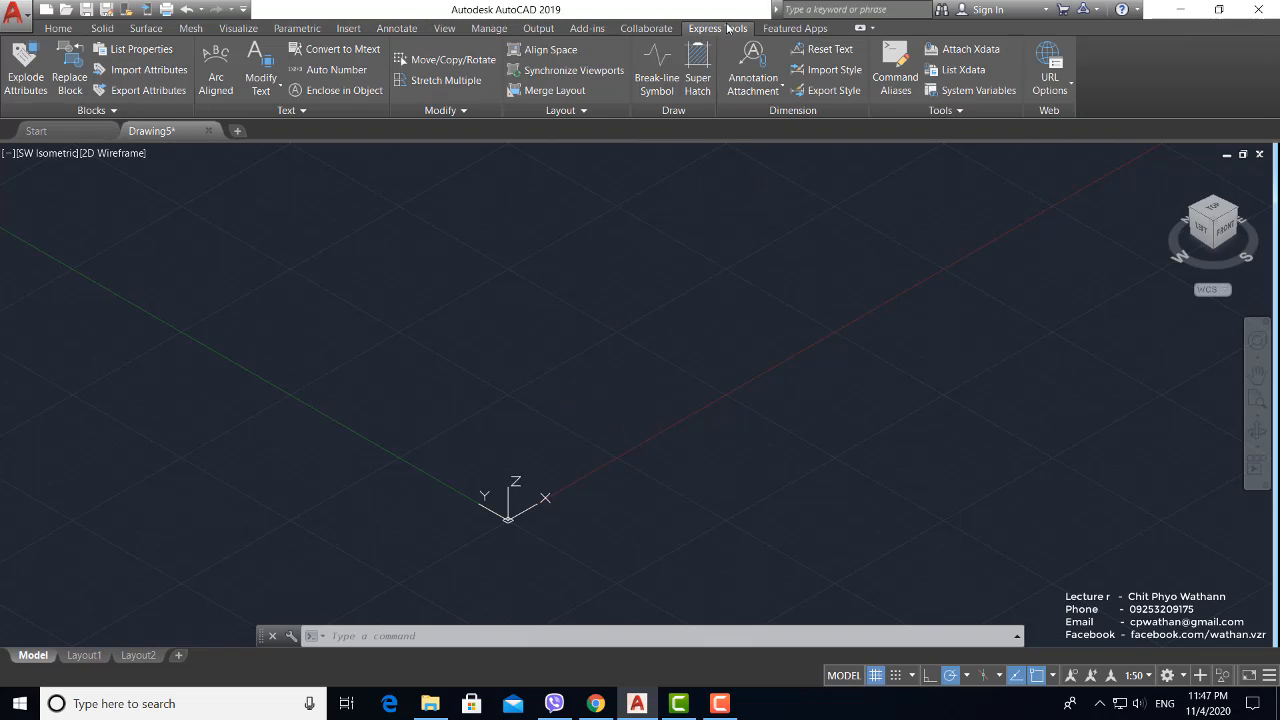
pyautogui.click(261, 88)
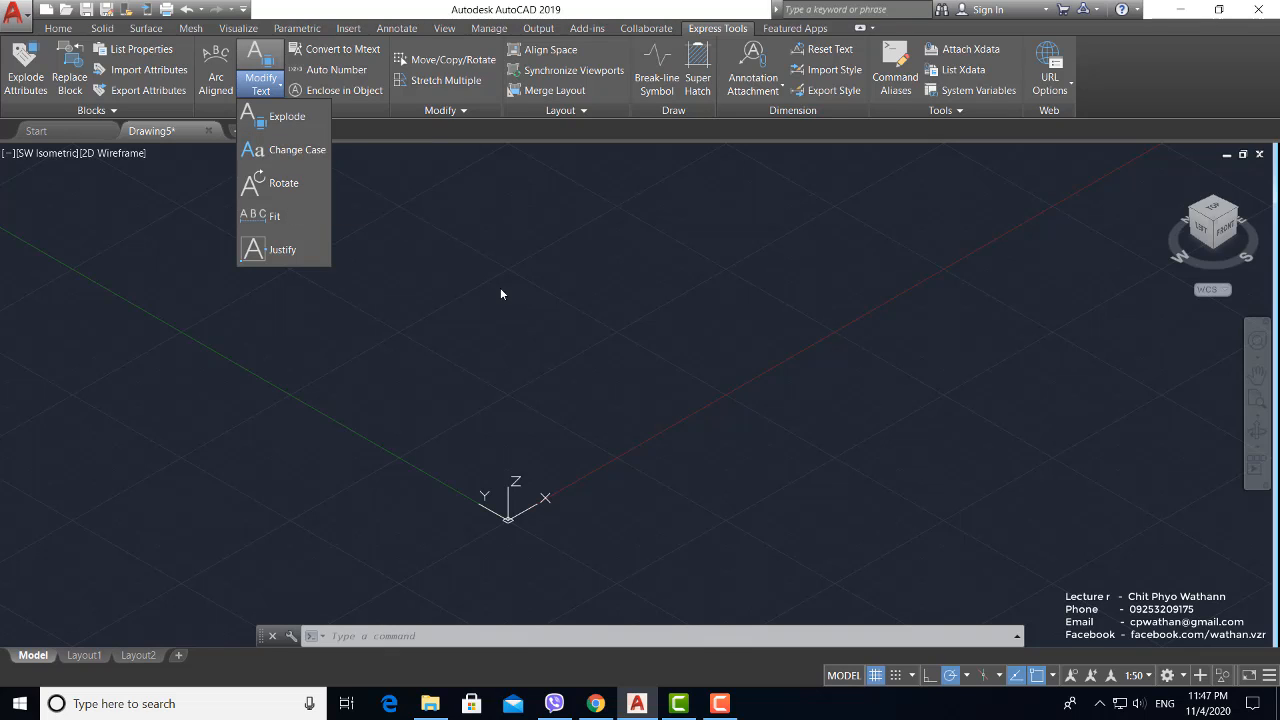
pyautogui.click(534, 465)
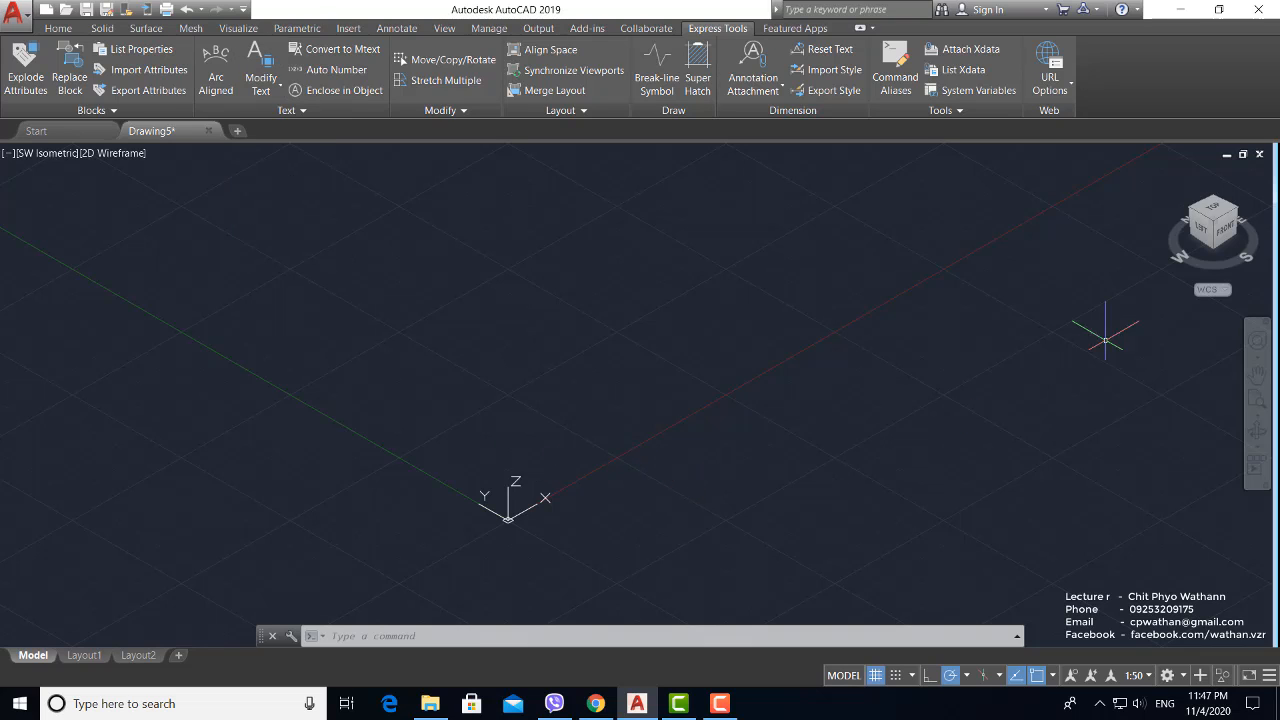
# Step: Switch the model space from the isometric view to the Top view, with the origin in sight
pyautogui.click(1220, 222)
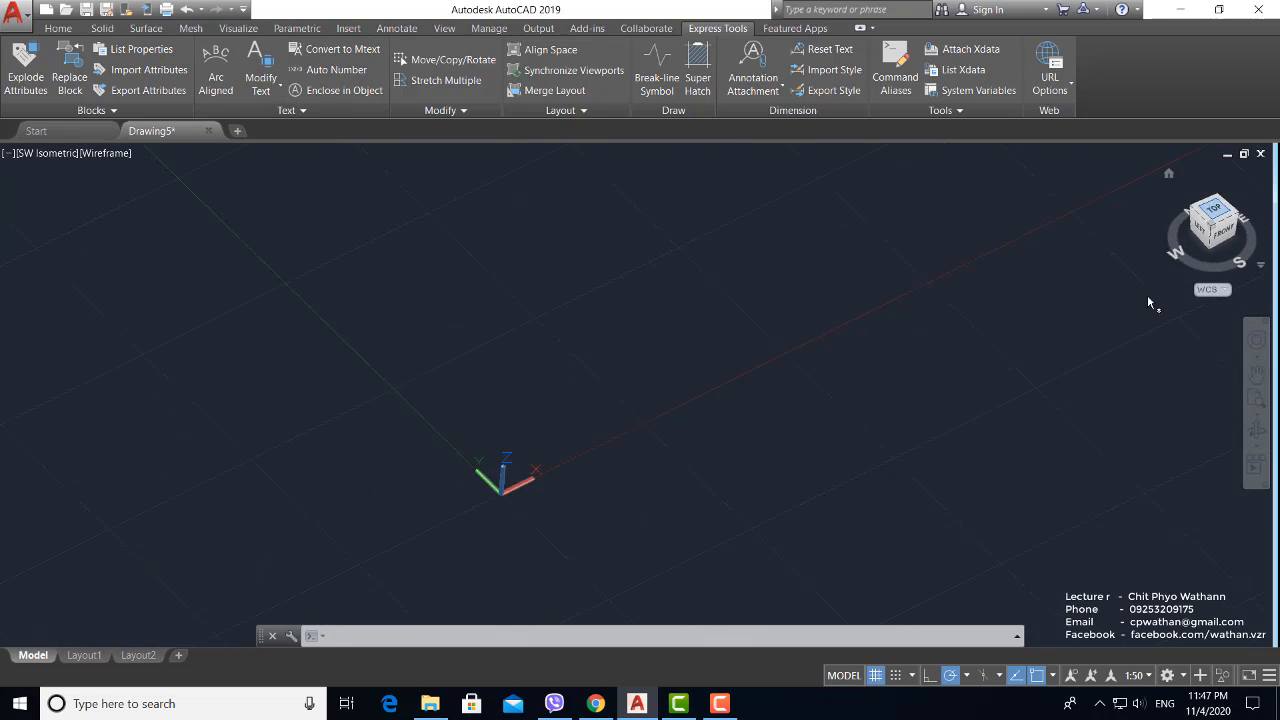
pyautogui.moveTo(770, 366); pyautogui.dragTo(423, 383, button='middle')
pyautogui.scroll(-5, 428, 398)
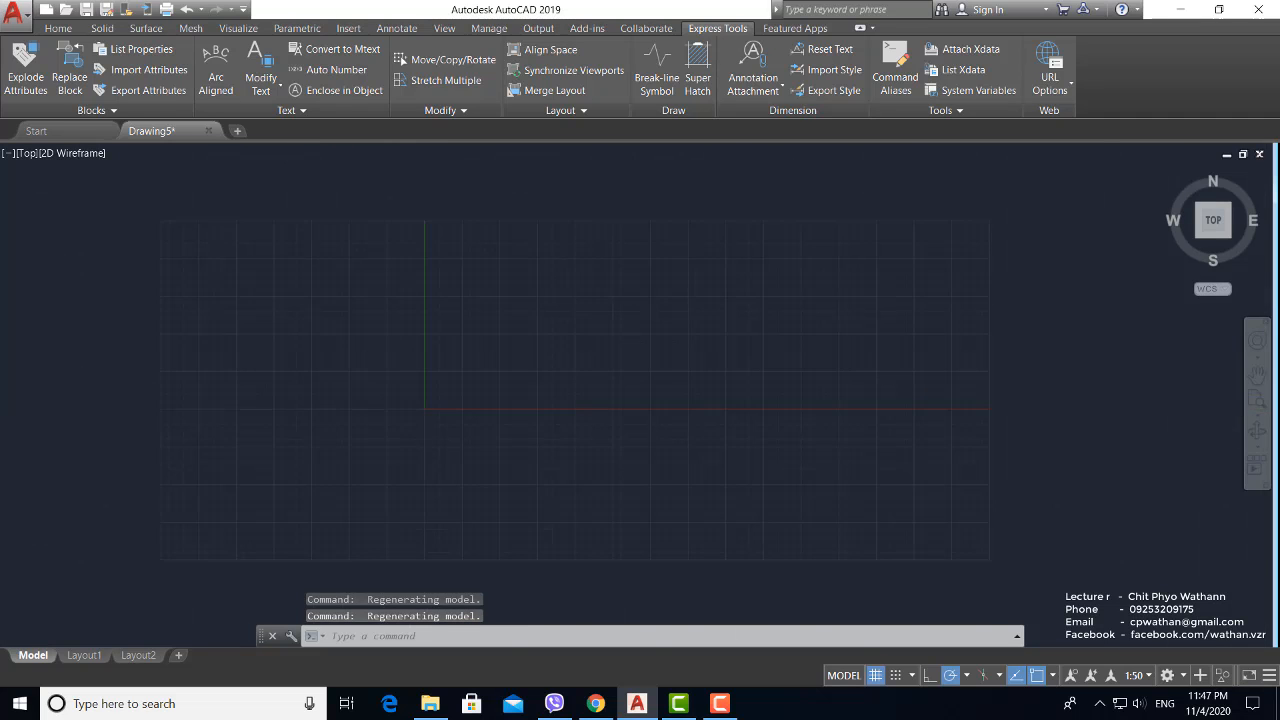
pyautogui.moveTo(585, 331); pyautogui.dragTo(452, 394, button='middle')
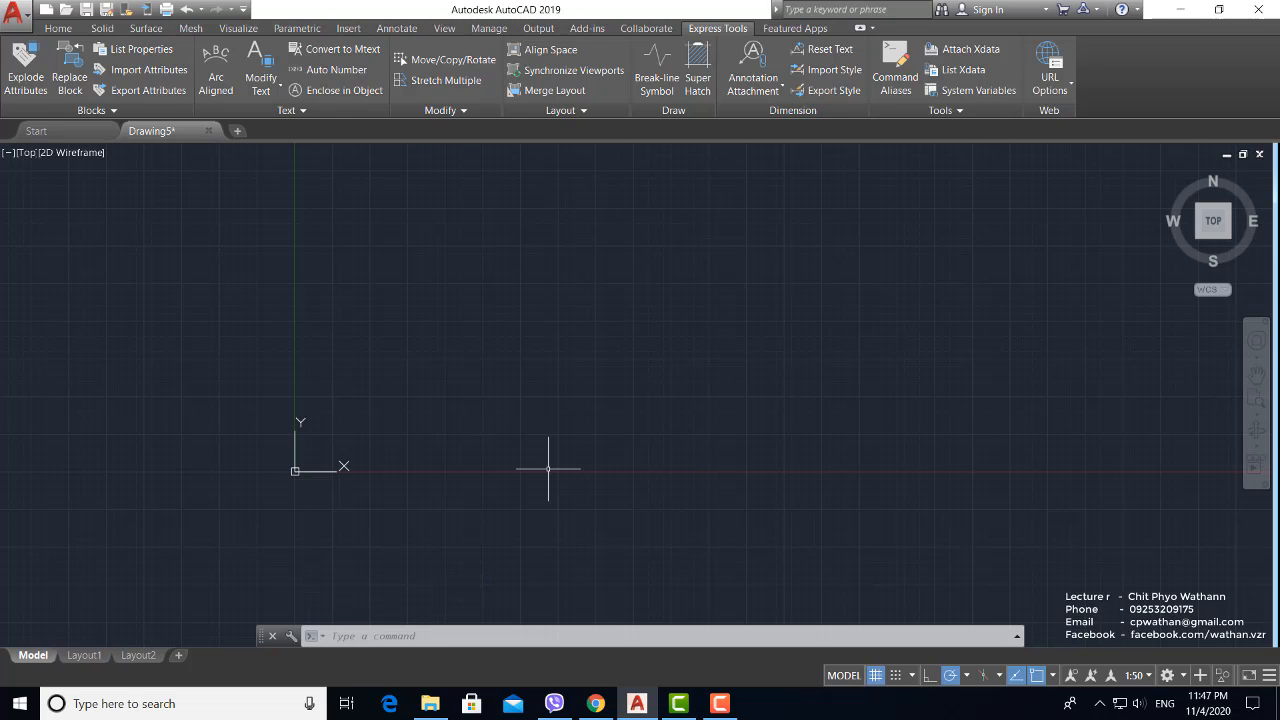
pyautogui.click(263, 88)
pyautogui.click(492, 405)
# Step: Create the single-line text "TDD Online Learning Center" above the X axis with paper height 20 and rotation angle 0
pyautogui.click(392, 28)
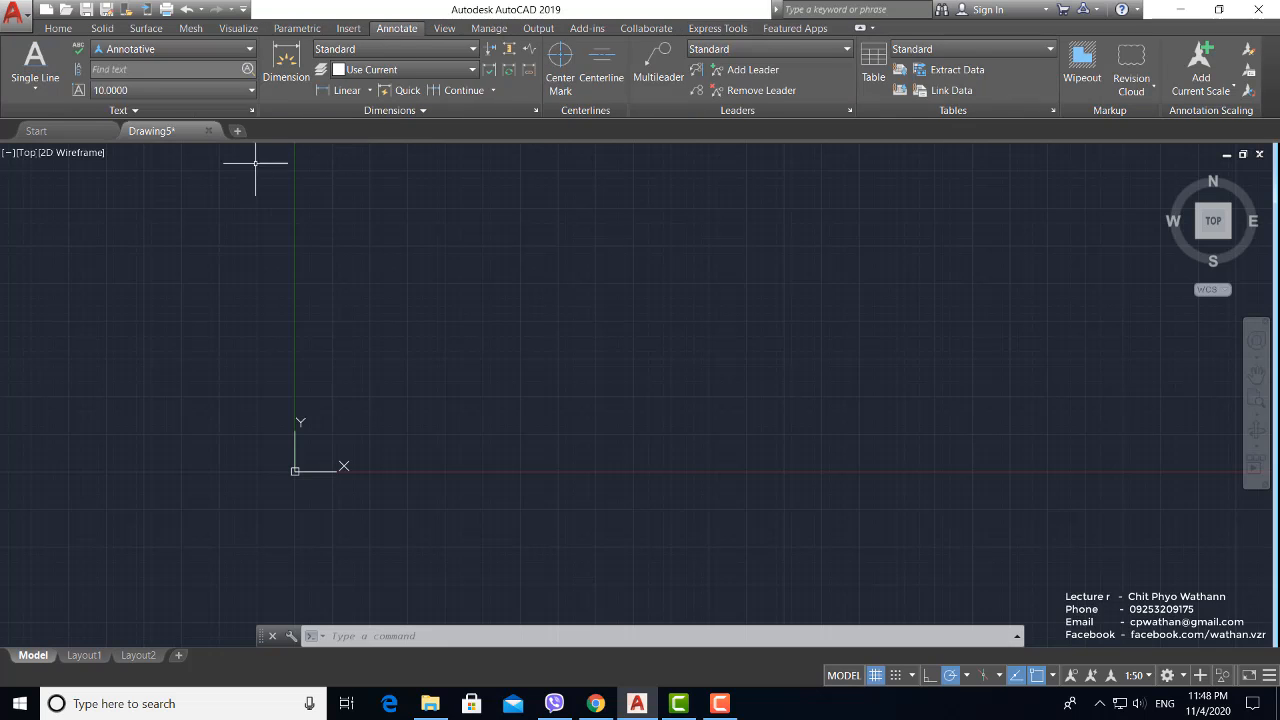
pyautogui.click(35, 87)
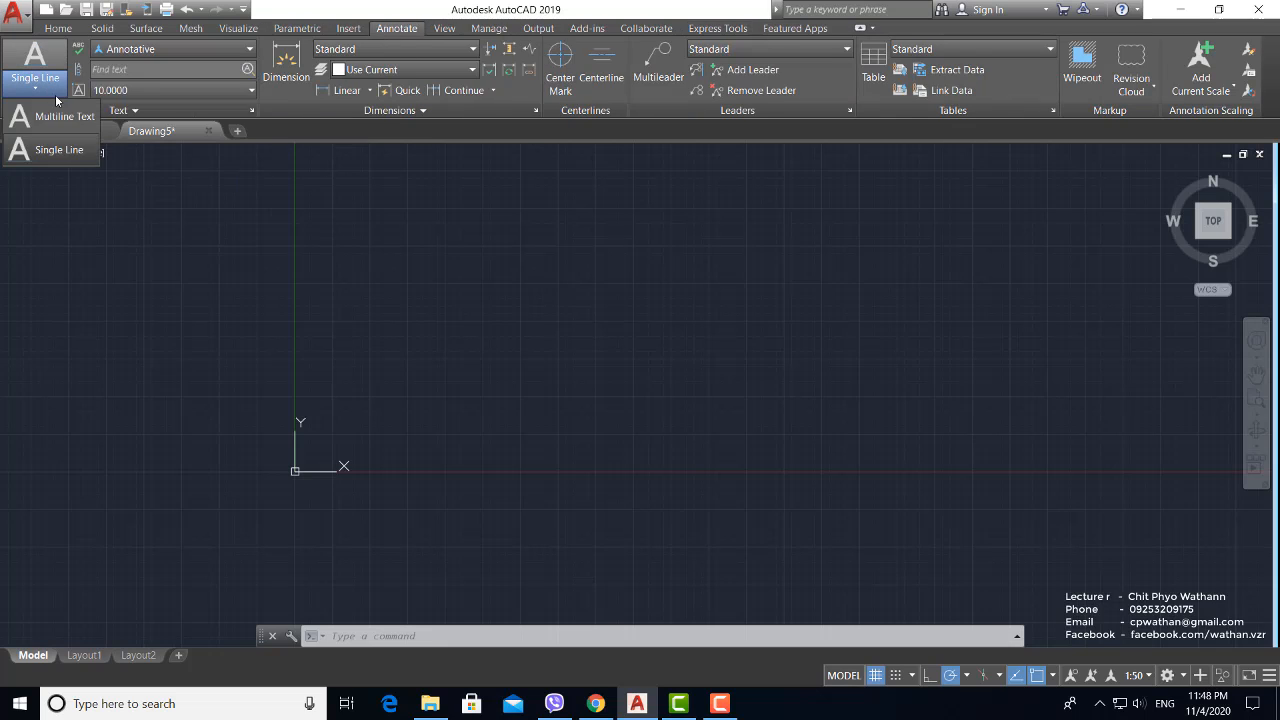
pyautogui.click(58, 158)
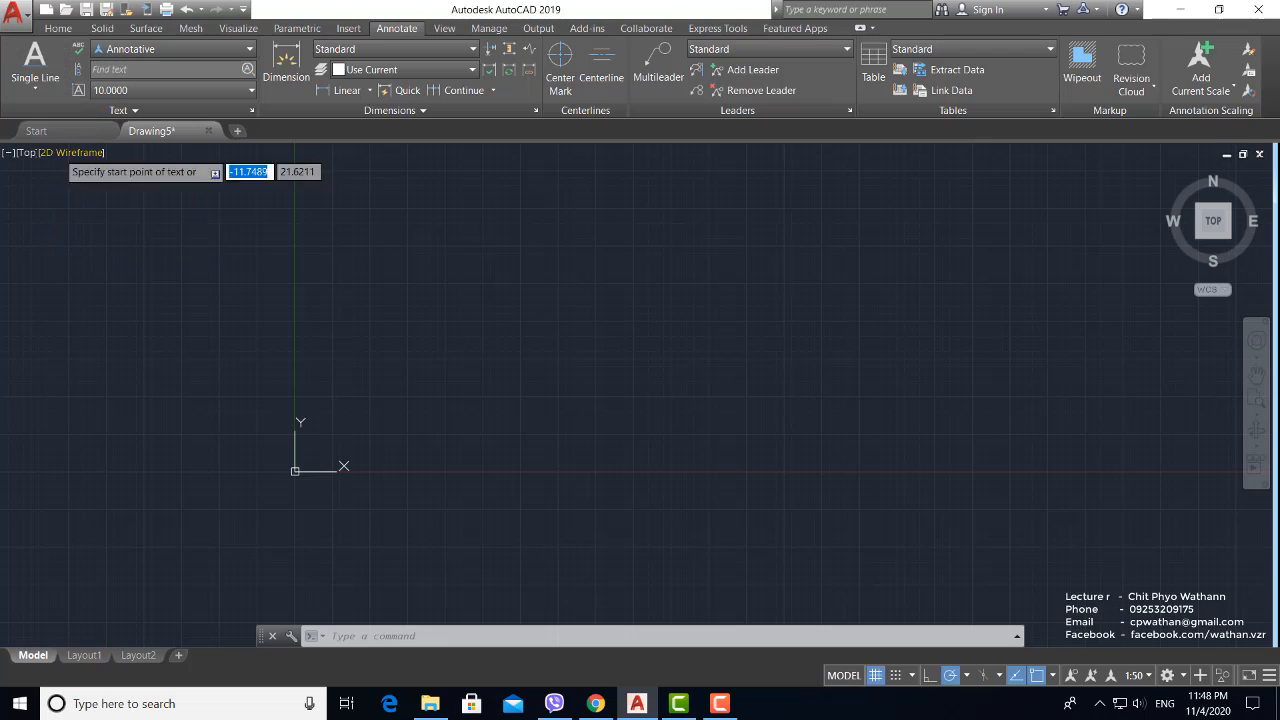
pyautogui.click(511, 400)
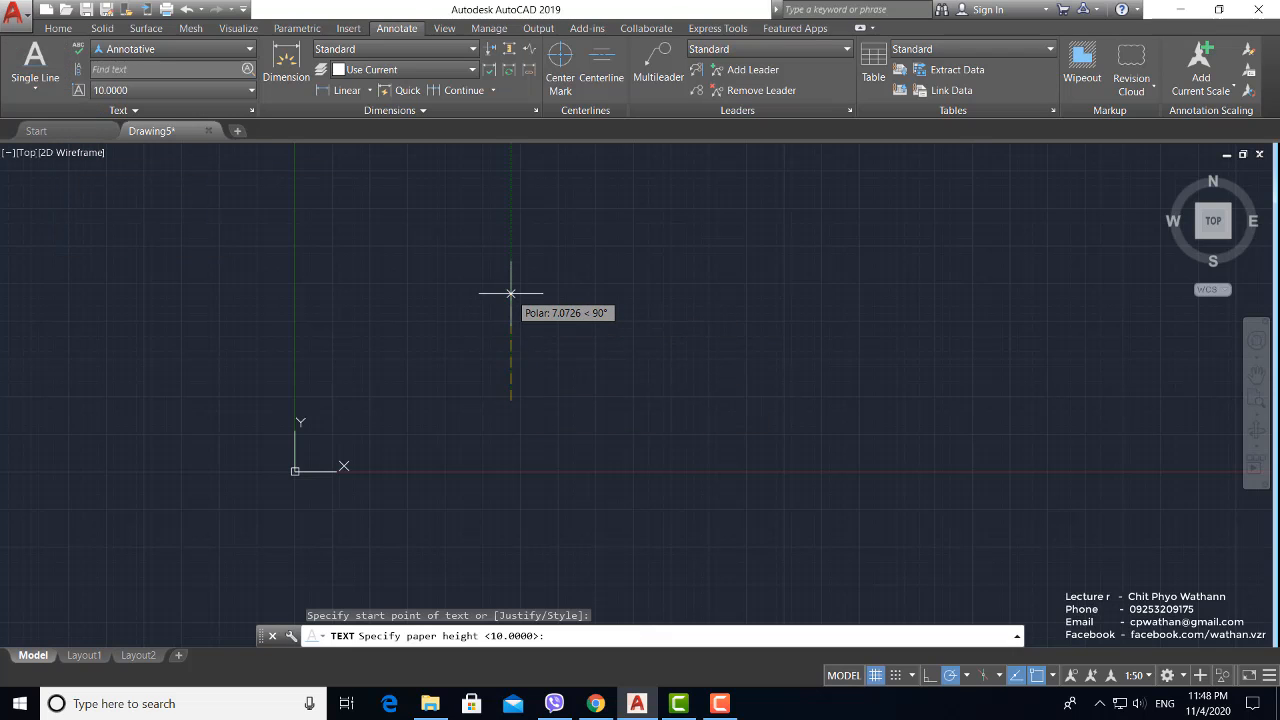
pyautogui.write('20')
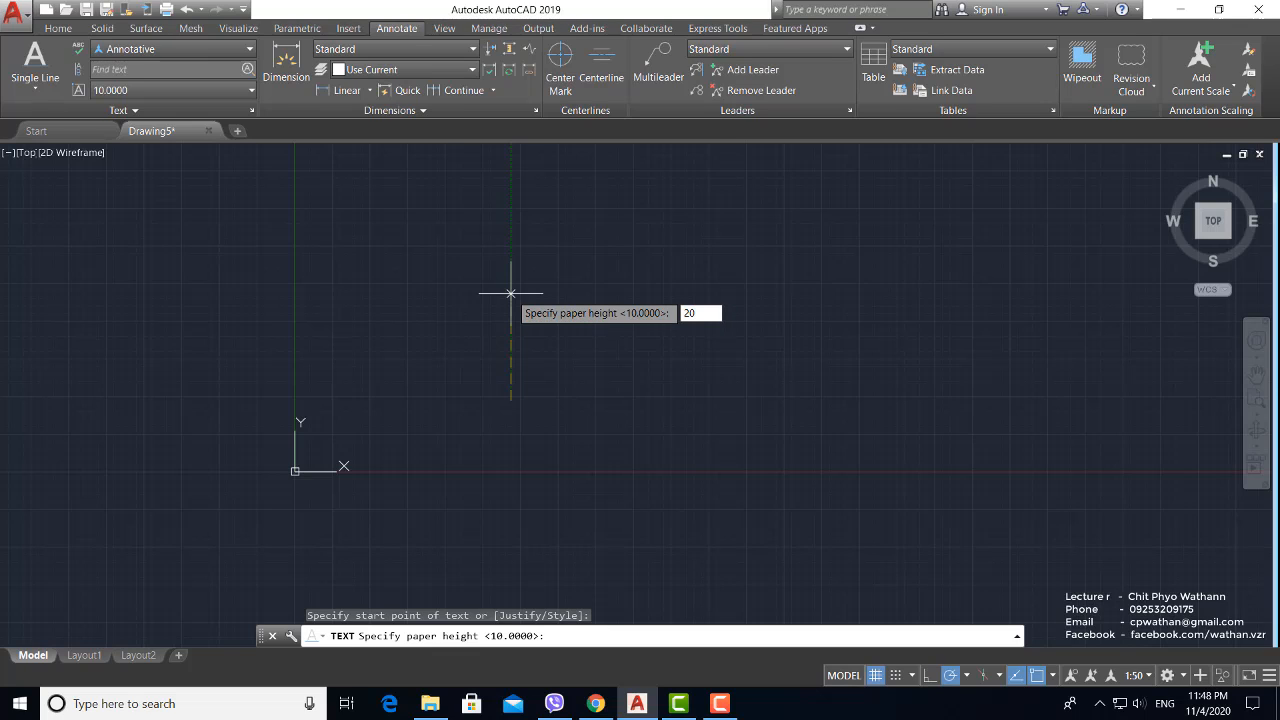
pyautogui.press('Return')
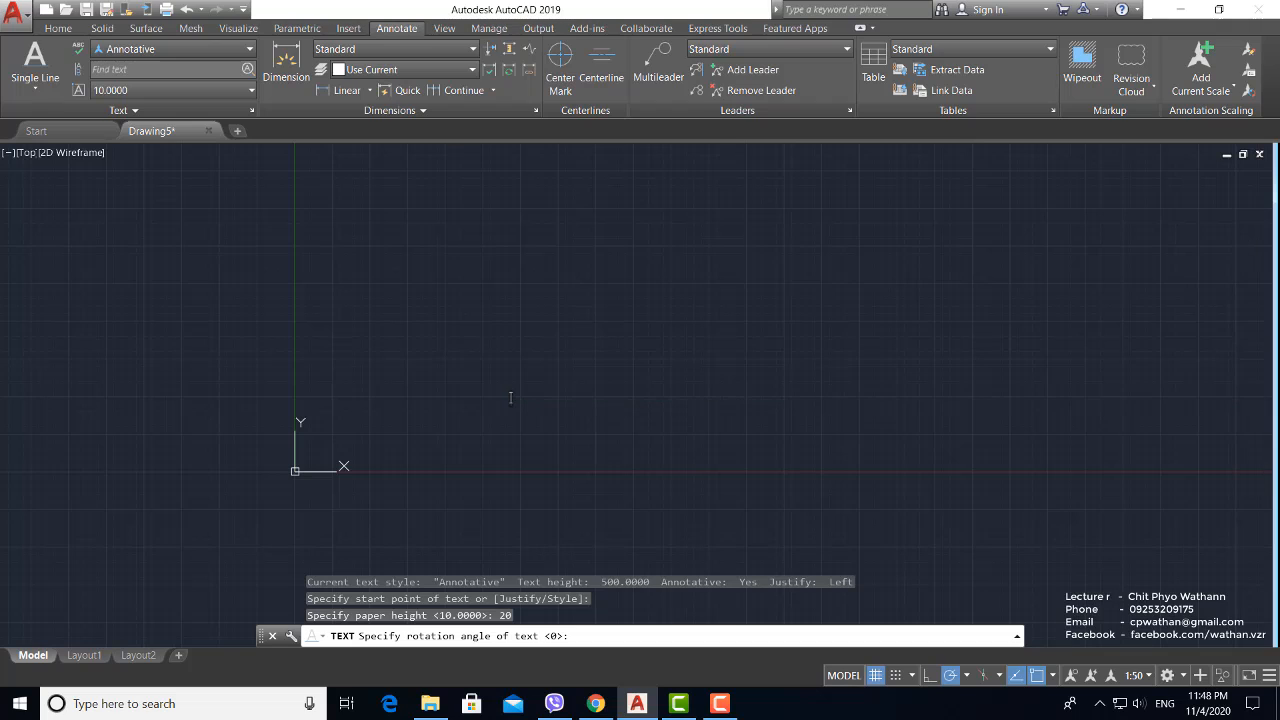
pyautogui.press('Return')
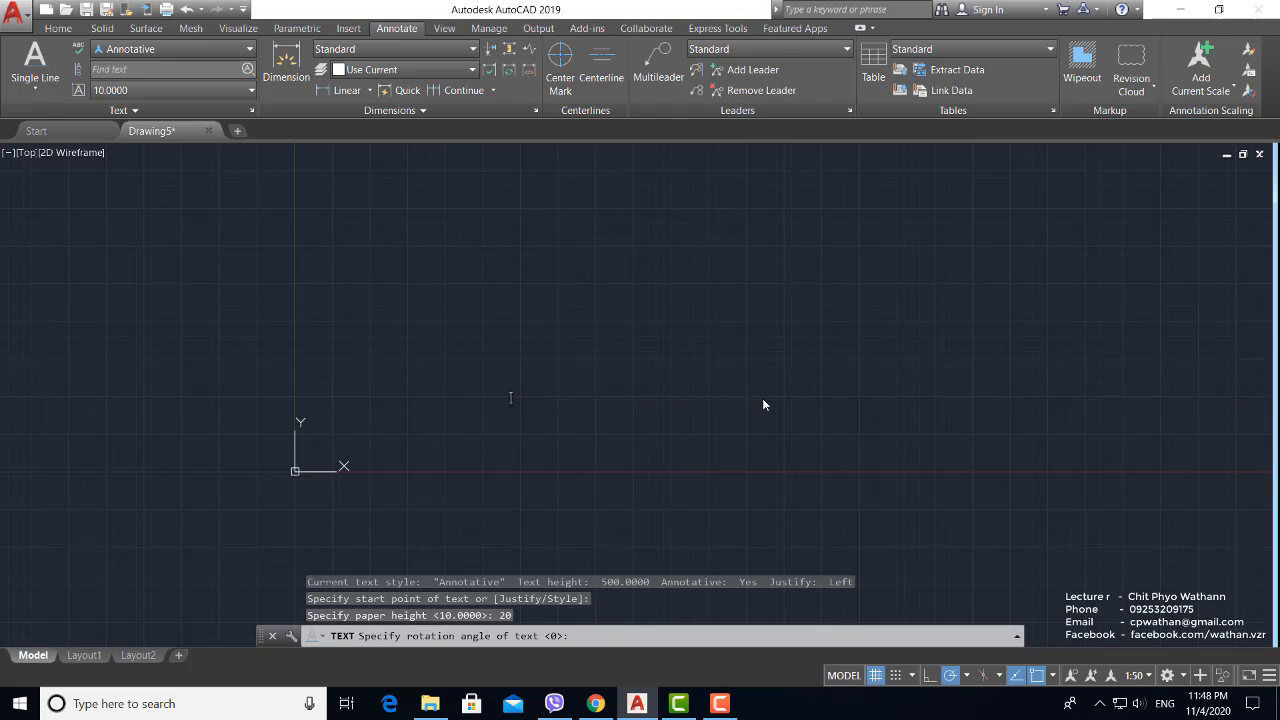
pyautogui.write('TDD O')
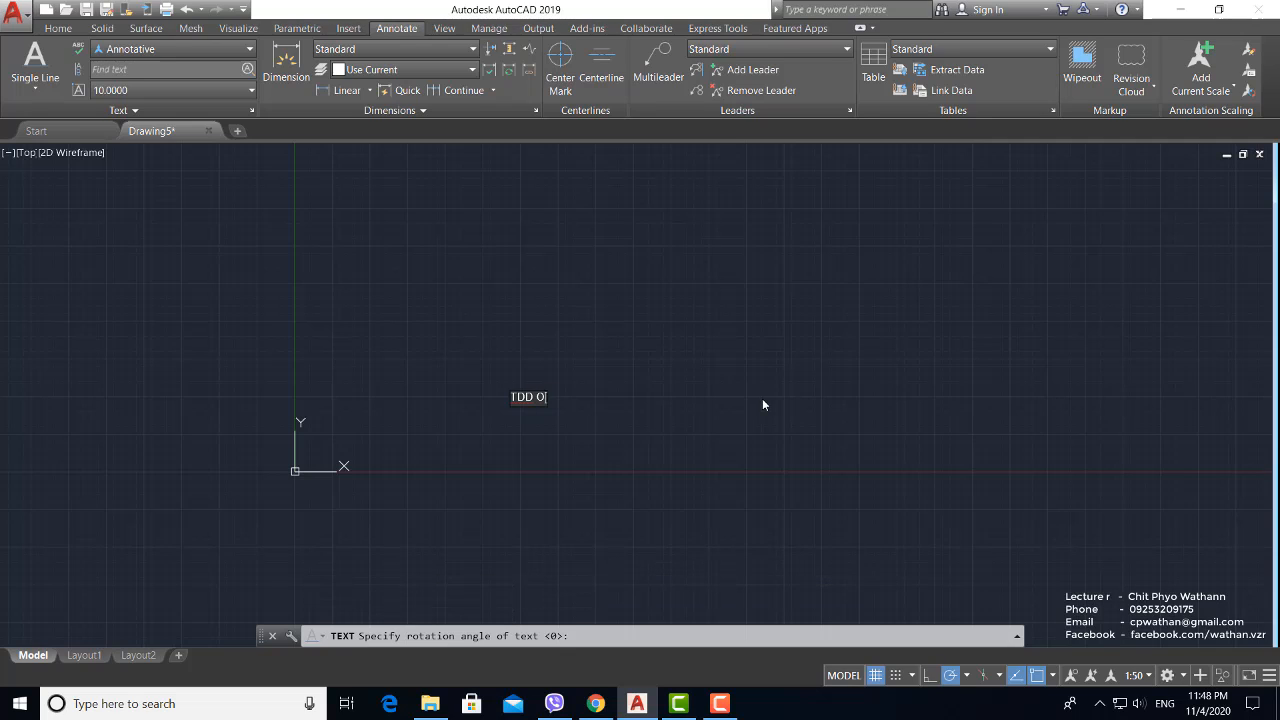
pyautogui.write('nline Learning')
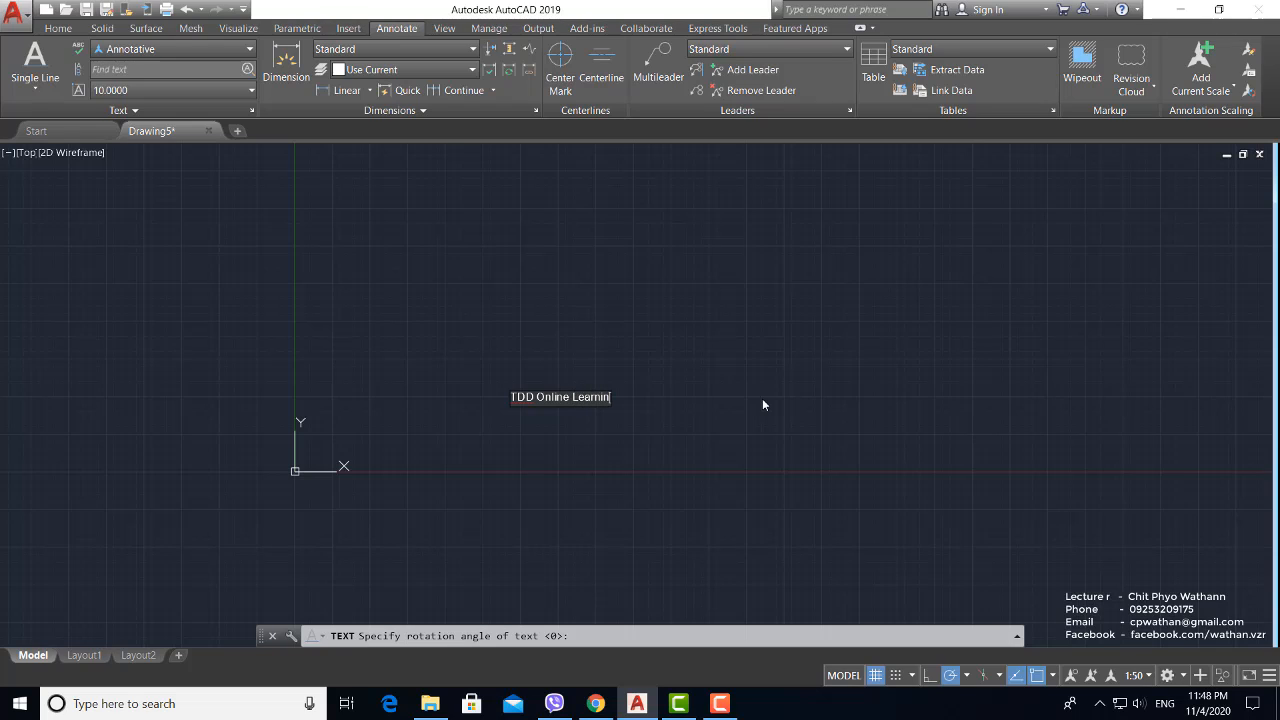
pyautogui.write(' Center')
pyautogui.click(759, 372)
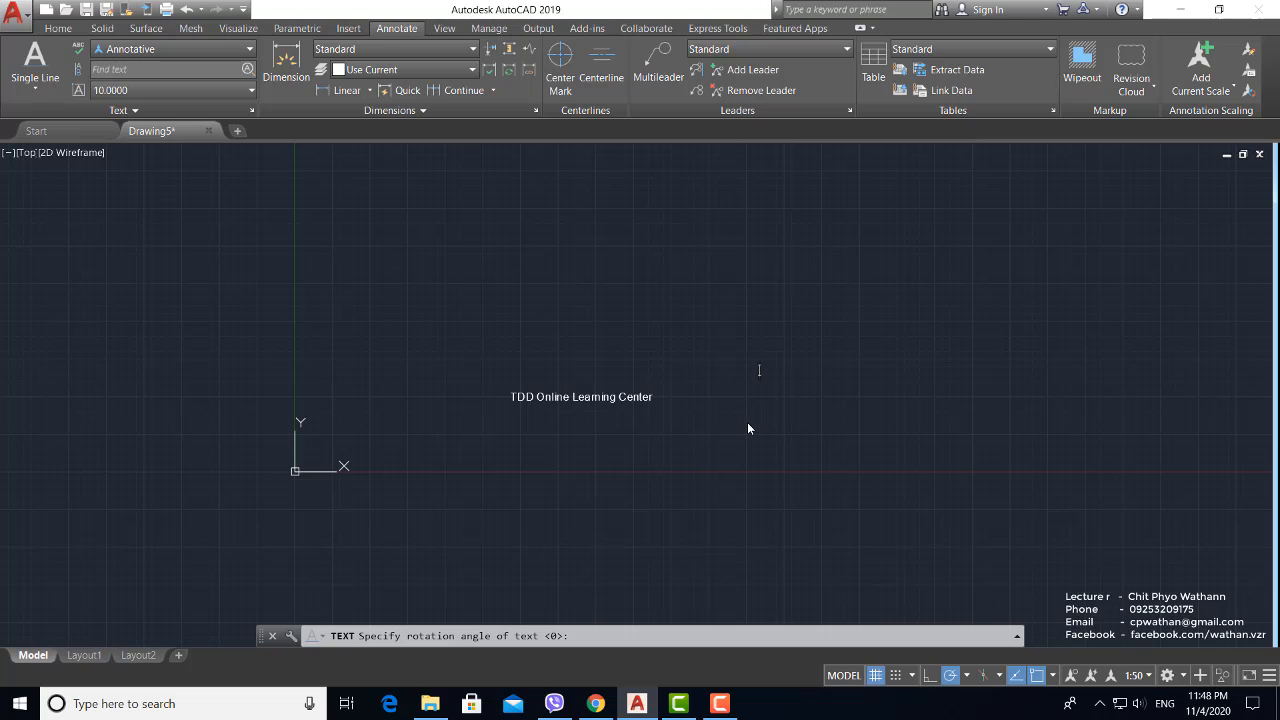
pyautogui.press('Return')
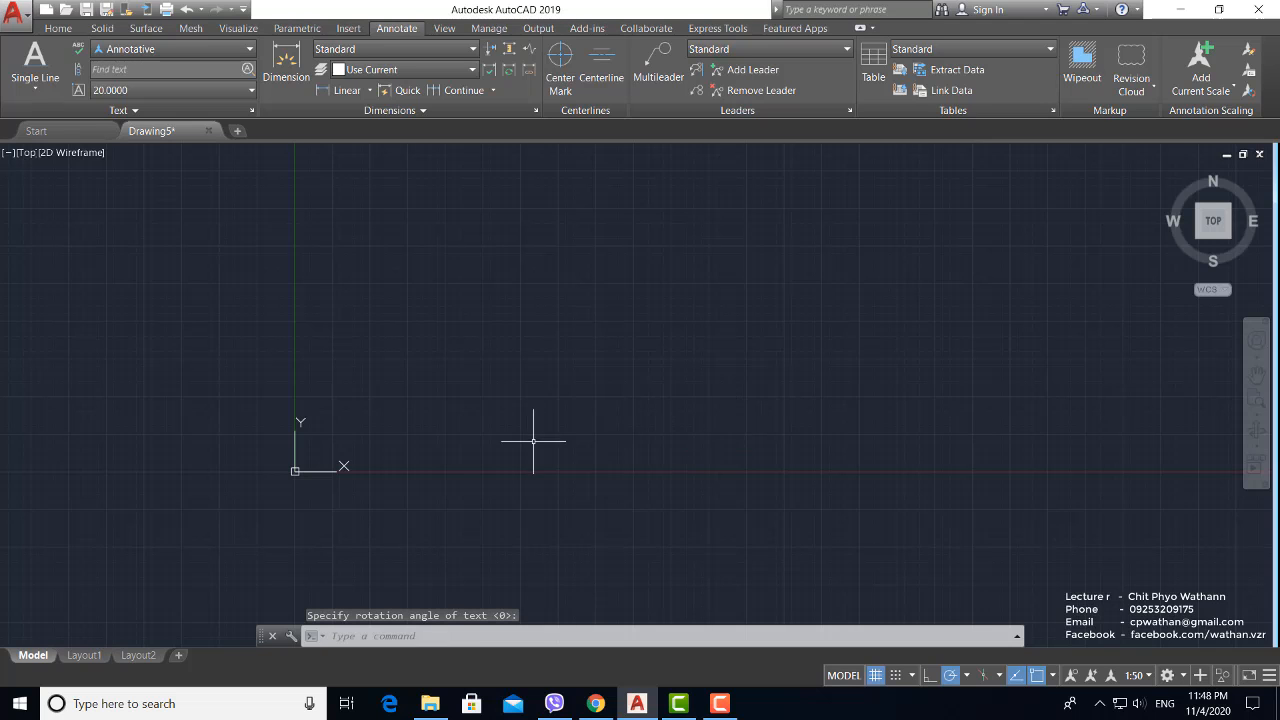
# Step: Move the "TDD Online Learning Center" text up and to the right, clear of the origin and X axis
pyautogui.scroll(-10, 532, 443)
pyautogui.scroll(-8, 529, 443)
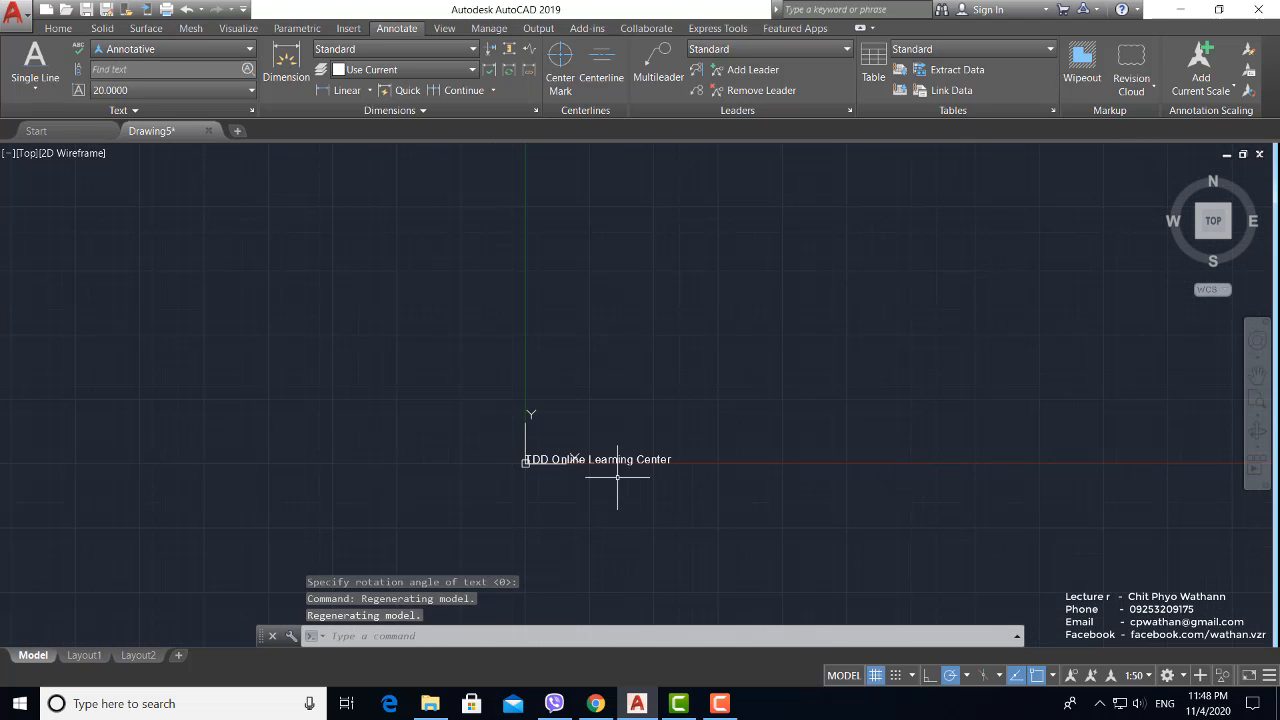
pyautogui.scroll(3, 620, 468)
pyautogui.write('m')
pyautogui.press('Return')
pyautogui.click(590, 491)
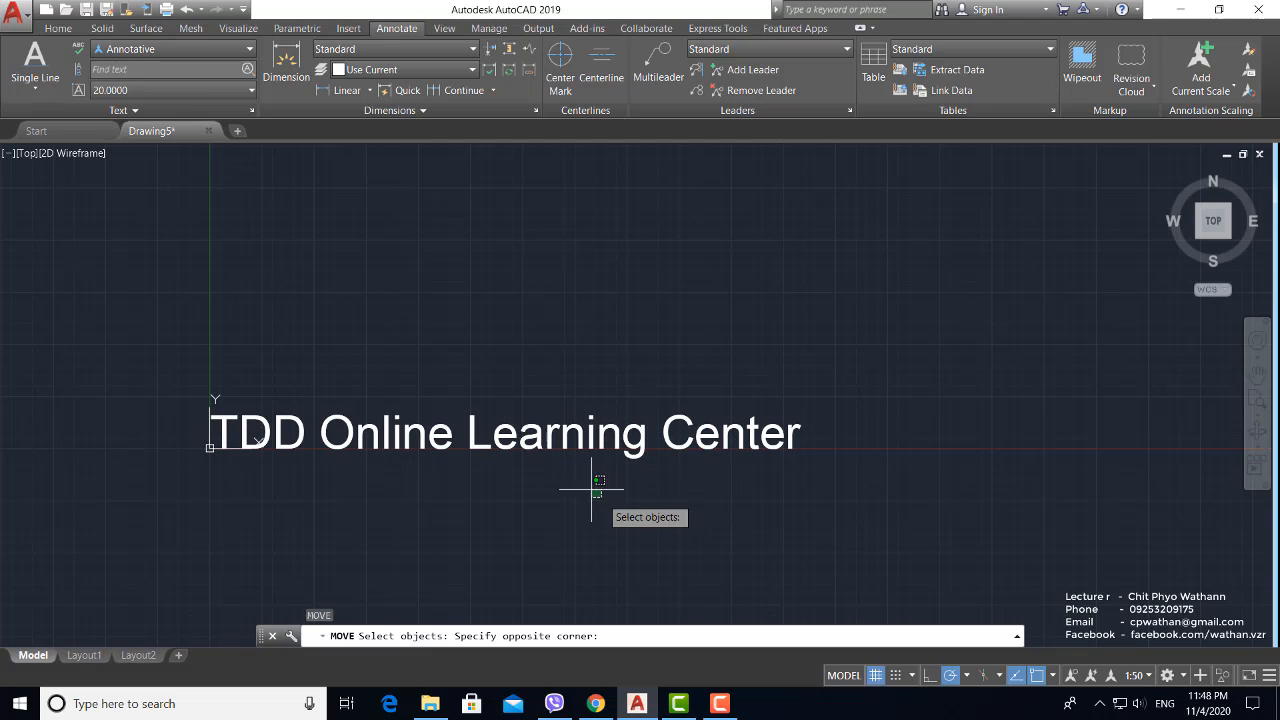
pyautogui.click(594, 345)
pyautogui.press('Return')
pyautogui.click(614, 314)
pyautogui.click(691, 205)
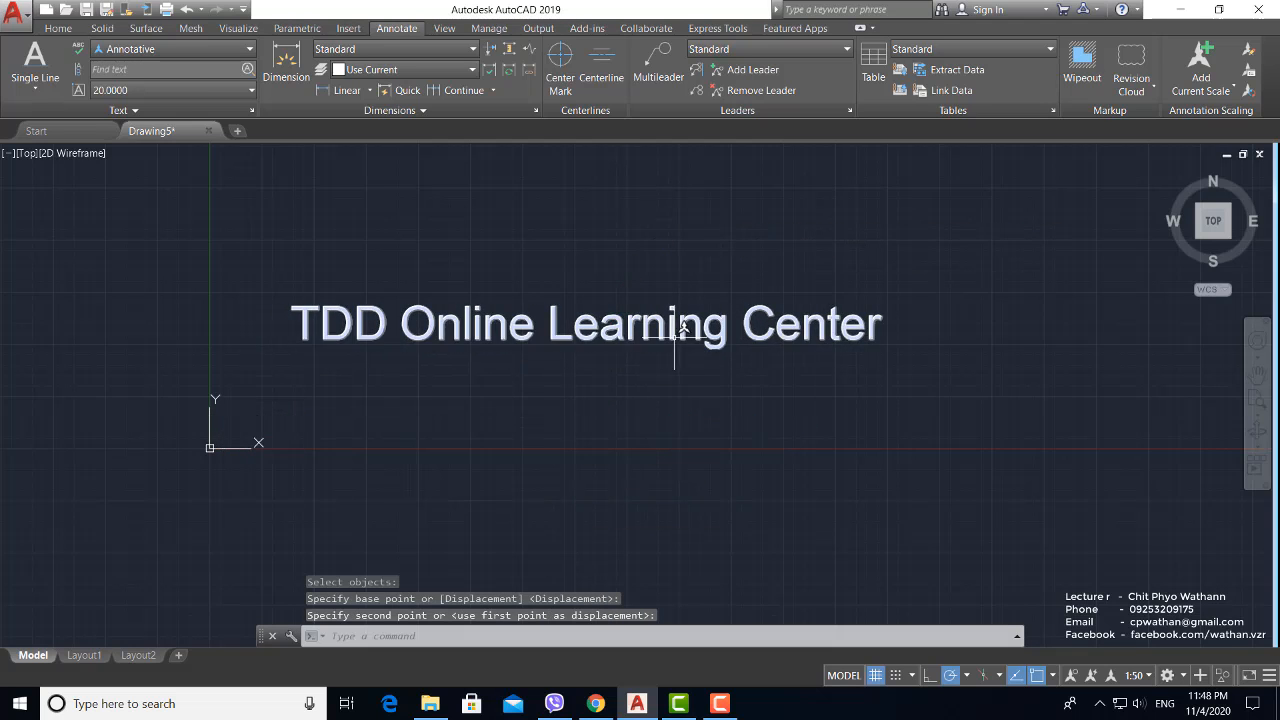
pyautogui.moveTo(674, 343); pyautogui.dragTo(563, 410, button='middle')
pyautogui.scroll(2, 563, 390)
pyautogui.scroll(-2, 677, 460)
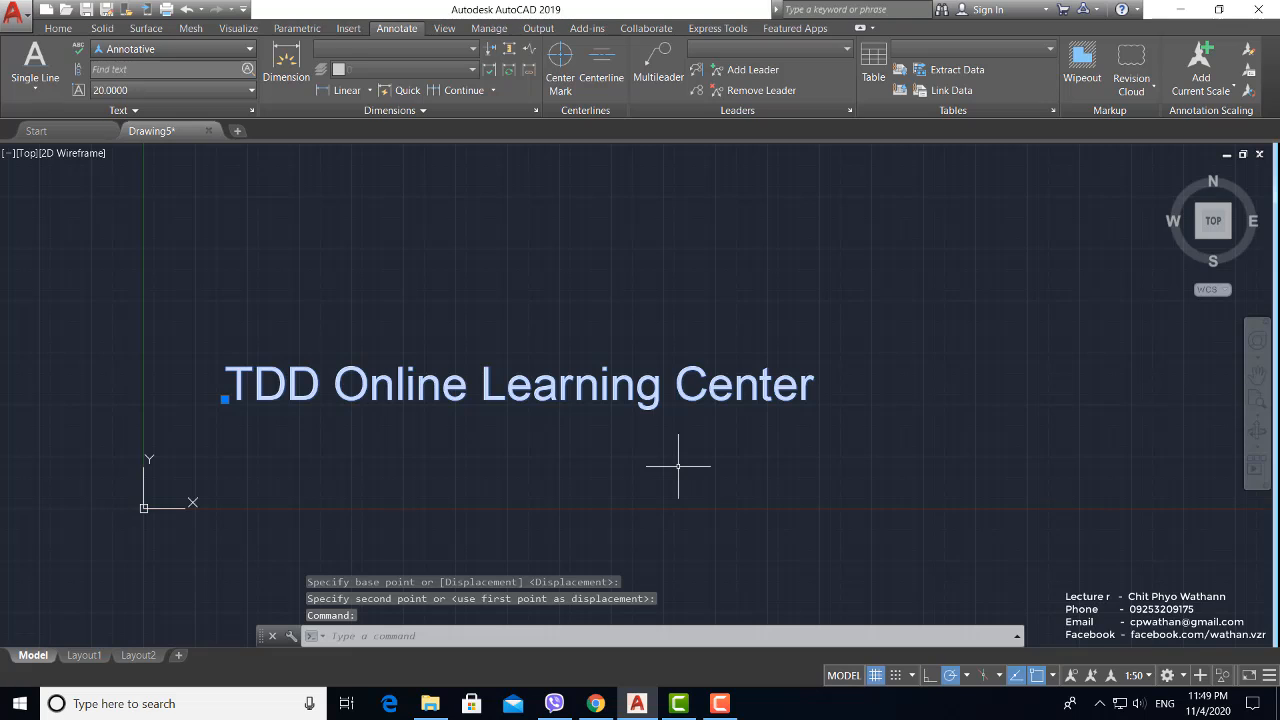
pyautogui.press('Escape')
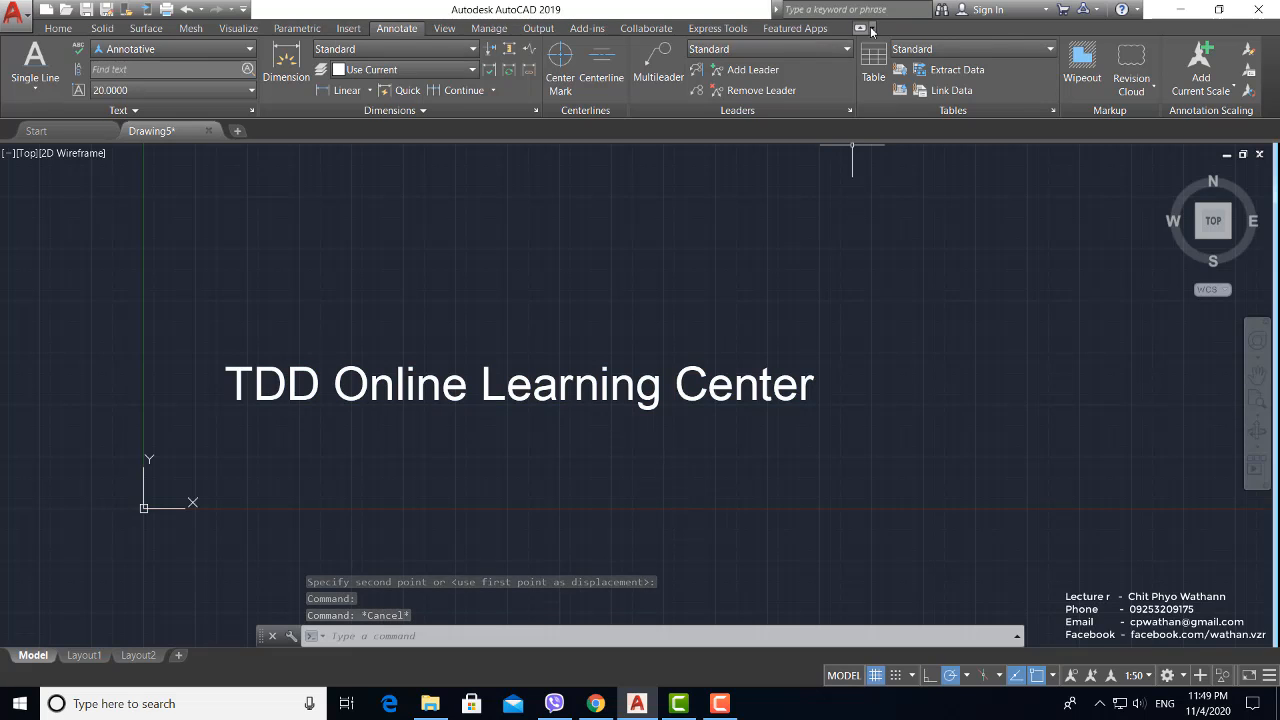
# Step: Explode the "TDD Online Learning Center" text into line objects with the Express Tools text Explode command
pyautogui.click(718, 29)
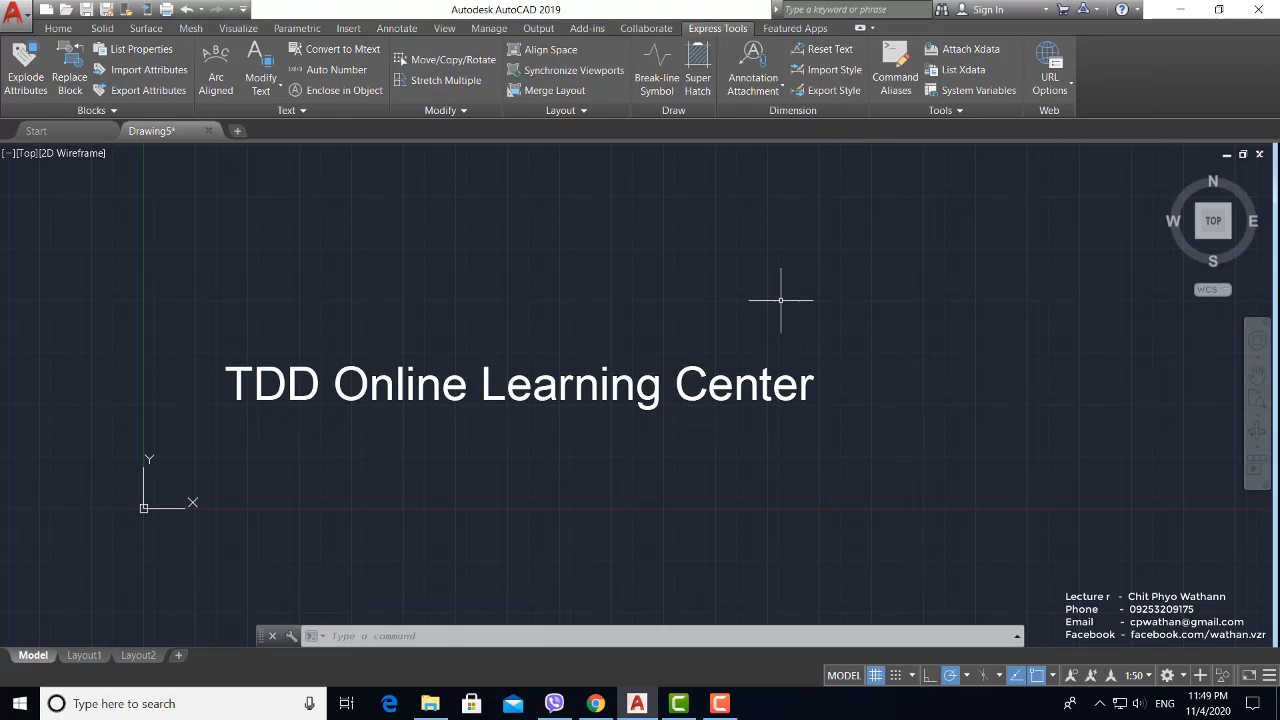
pyautogui.click(266, 82)
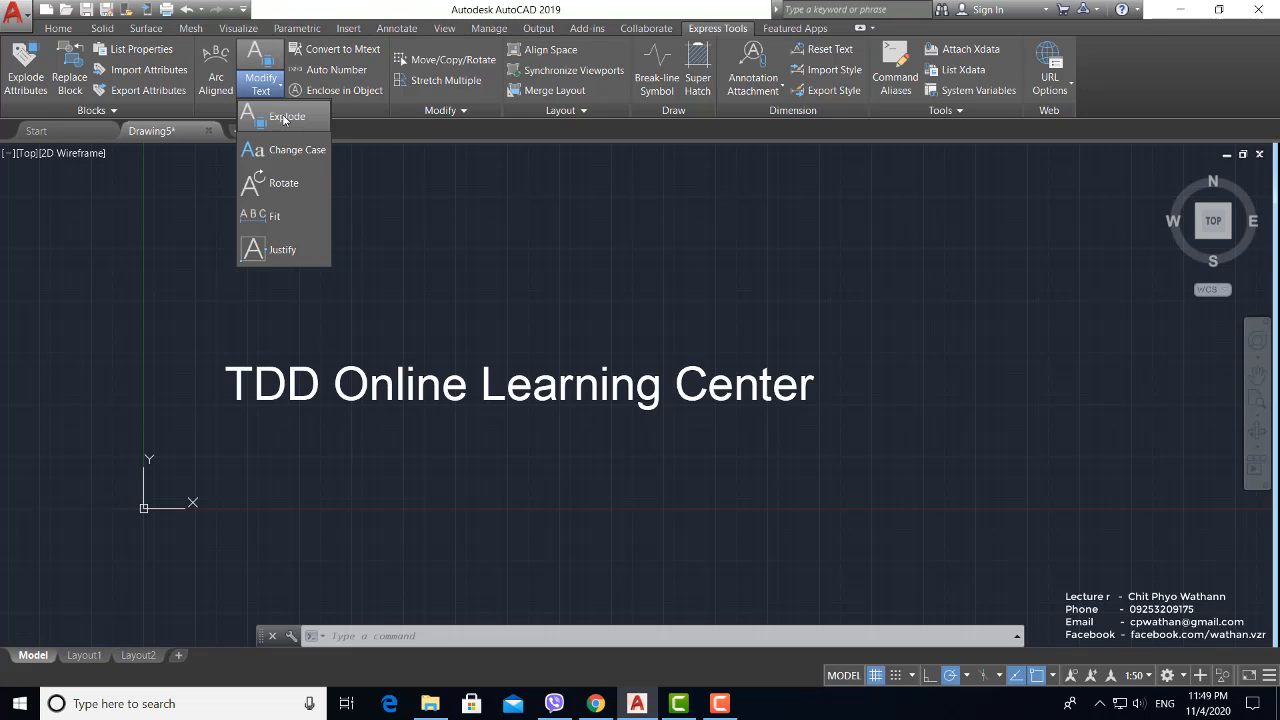
pyautogui.click(285, 119)
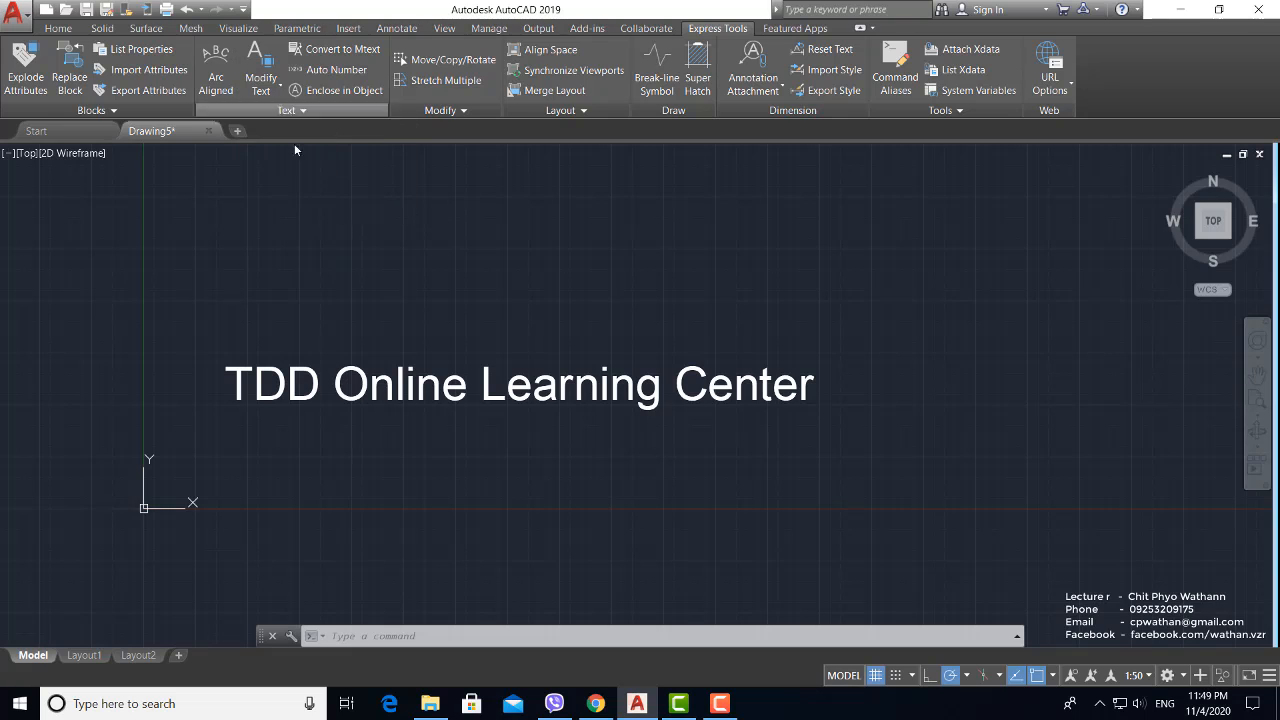
pyautogui.click(559, 372)
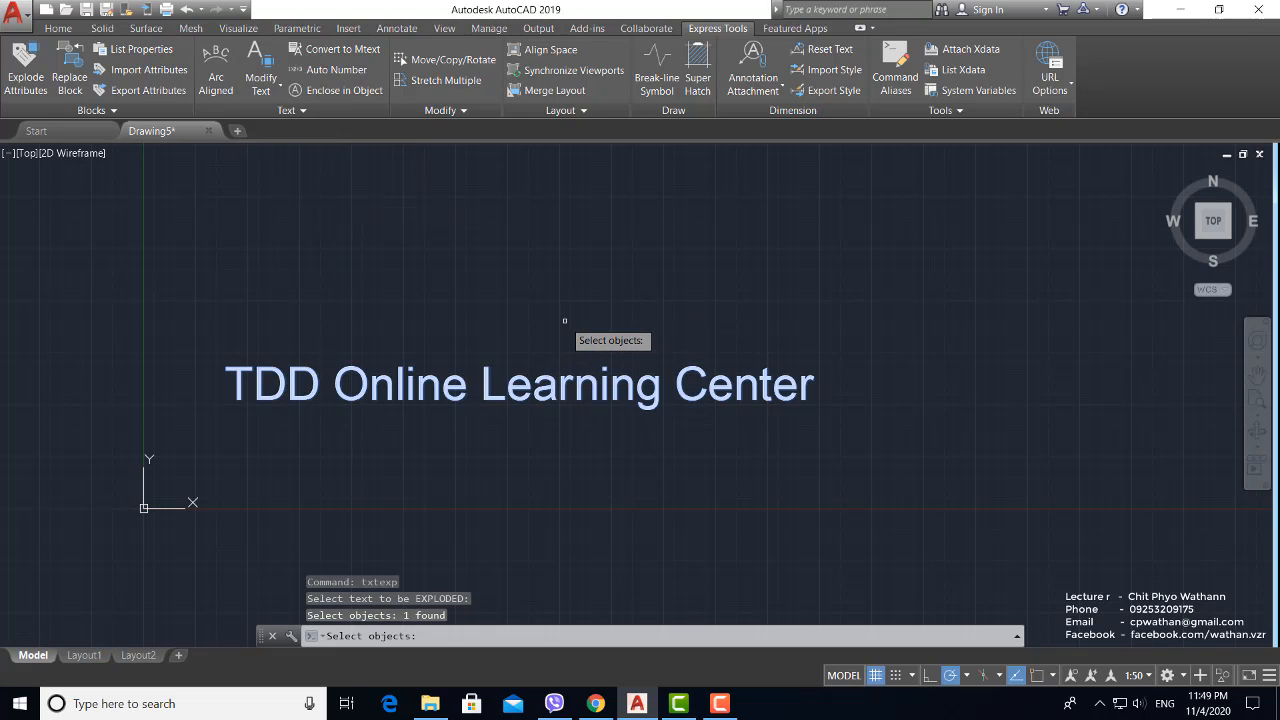
pyautogui.press('Return')
pyautogui.scroll(5, 551, 394)
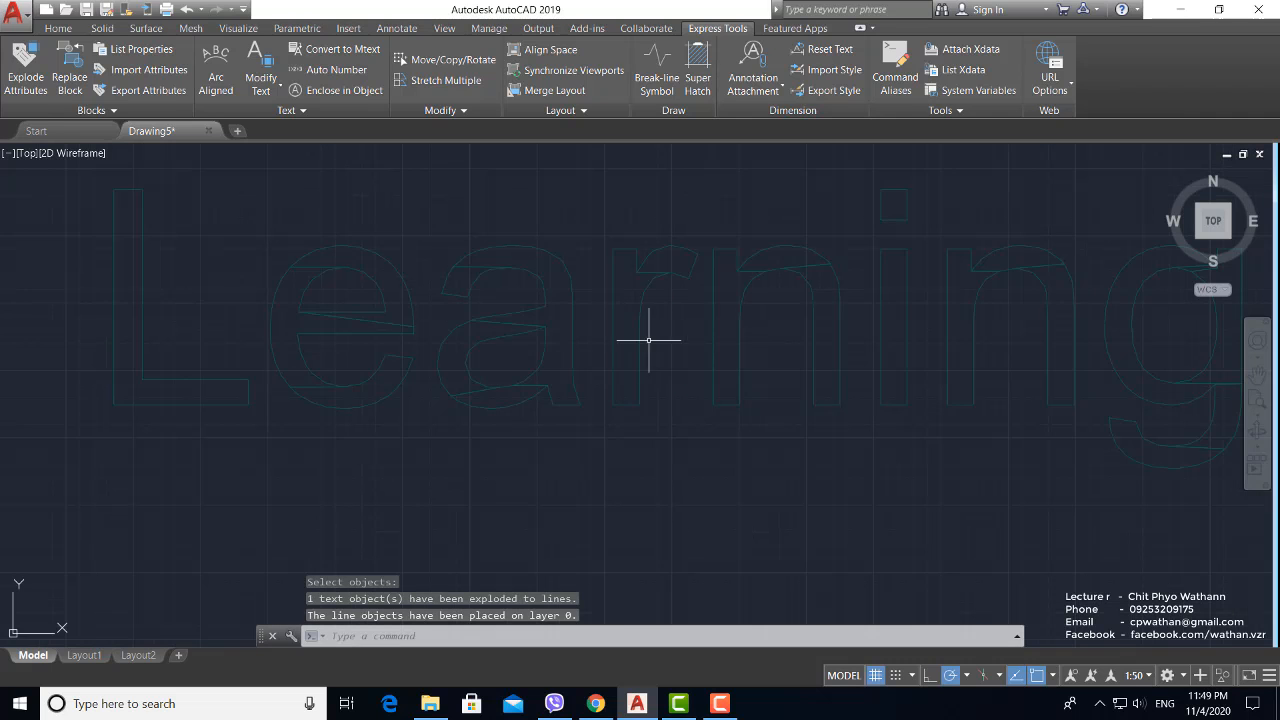
pyautogui.scroll(-5, 577, 389)
pyautogui.scroll(-1, 571, 394)
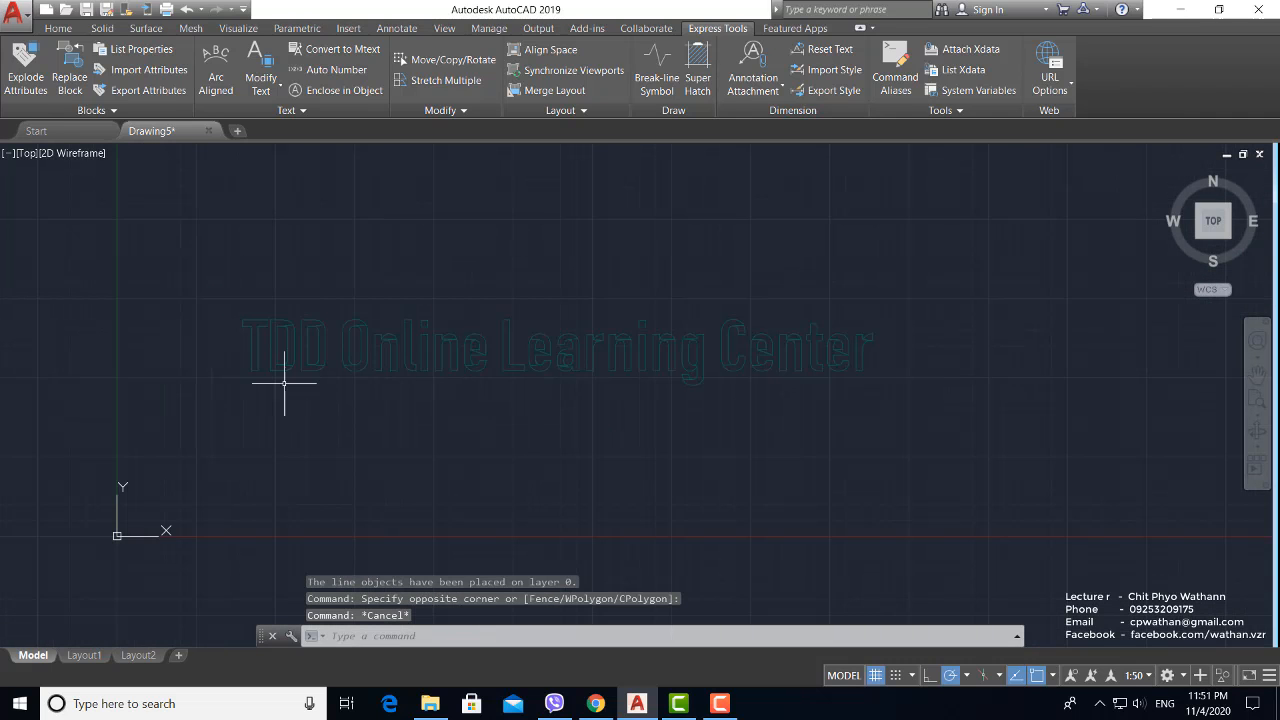
pyautogui.moveTo(286, 380); pyautogui.dragTo(314, 420, button='middle')
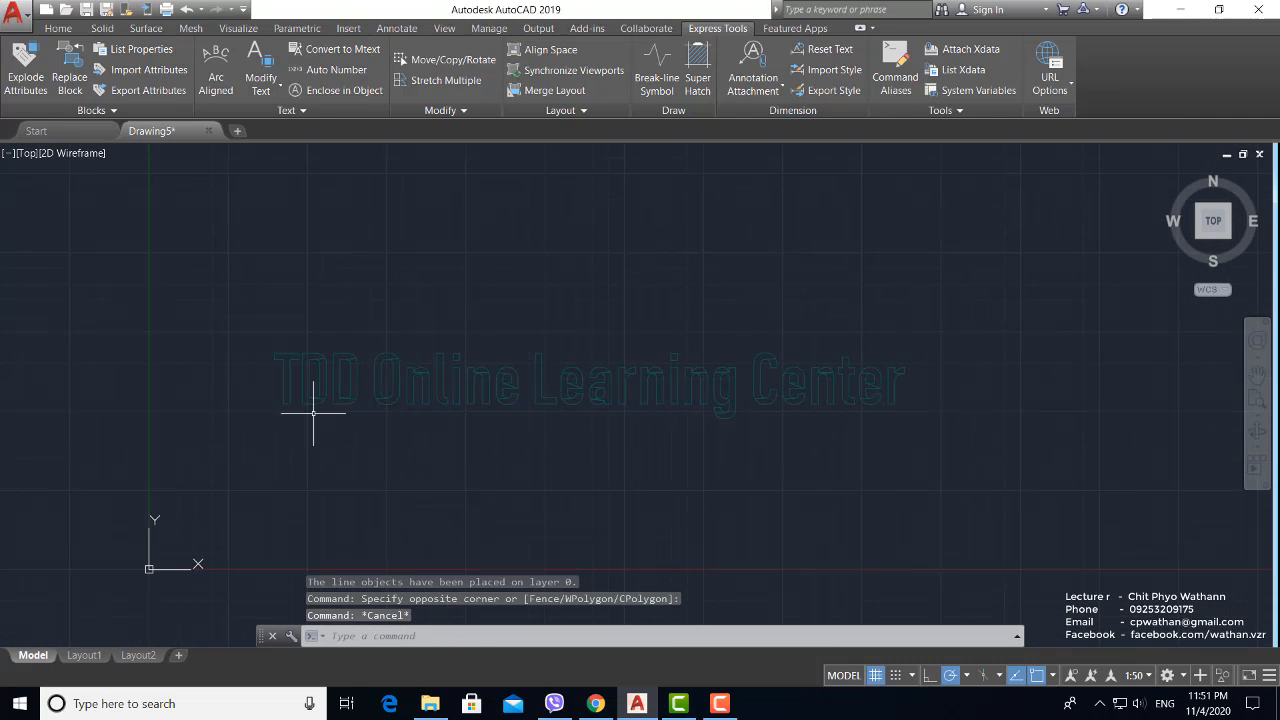
# Step: Switch the model space to the SW Isometric view with the whole exploded text in sight
pyautogui.click(1186, 243)
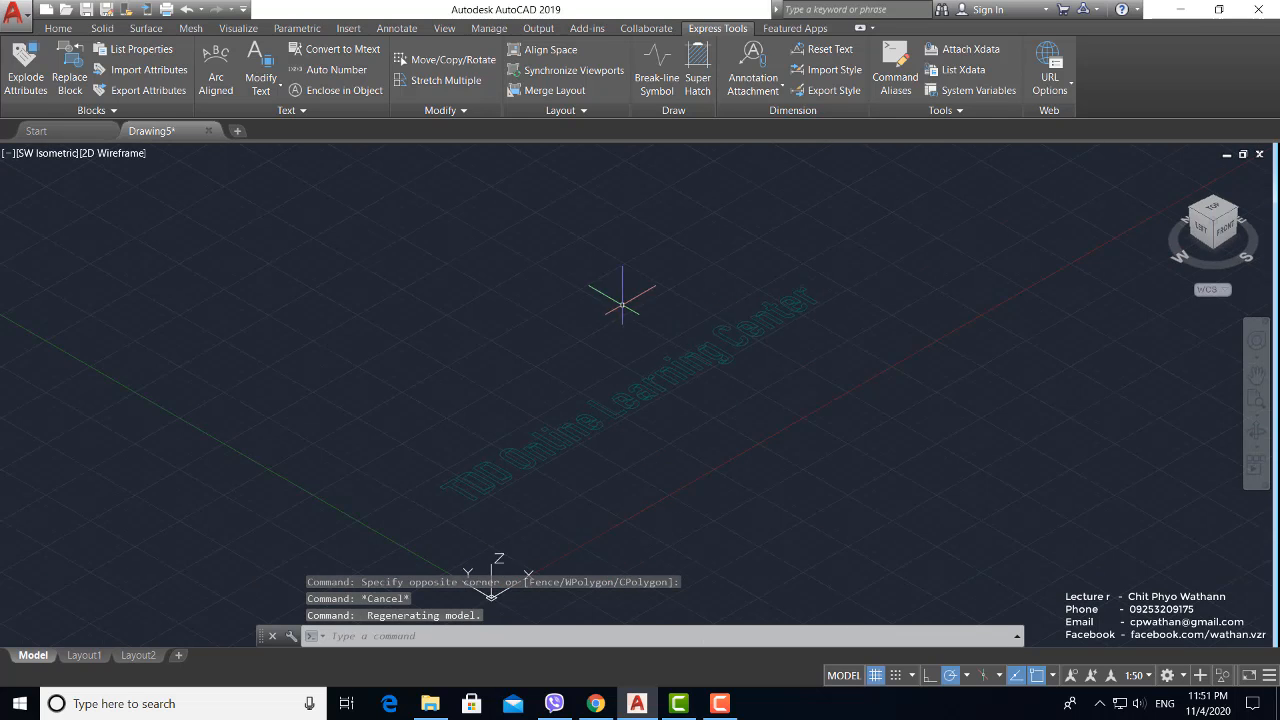
pyautogui.scroll(-6, 622, 304)
pyautogui.scroll(8, 644, 342)
pyautogui.moveTo(589, 320); pyautogui.dragTo(702, 340, button='middle')
pyautogui.scroll(-1, 702, 340)
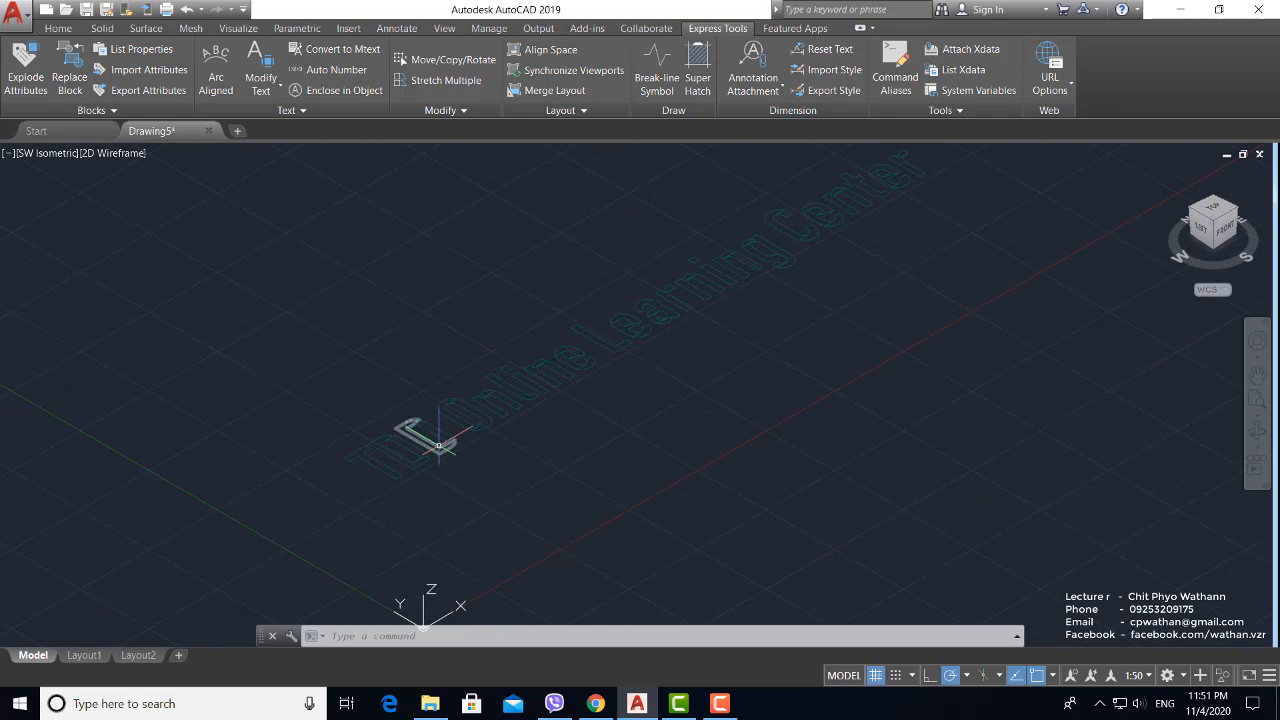
pyautogui.scroll(-2, 438, 445)
# Step: Convert all exploded outlines of the "TDD Online Learning Center" text into regions
pyautogui.write('re')
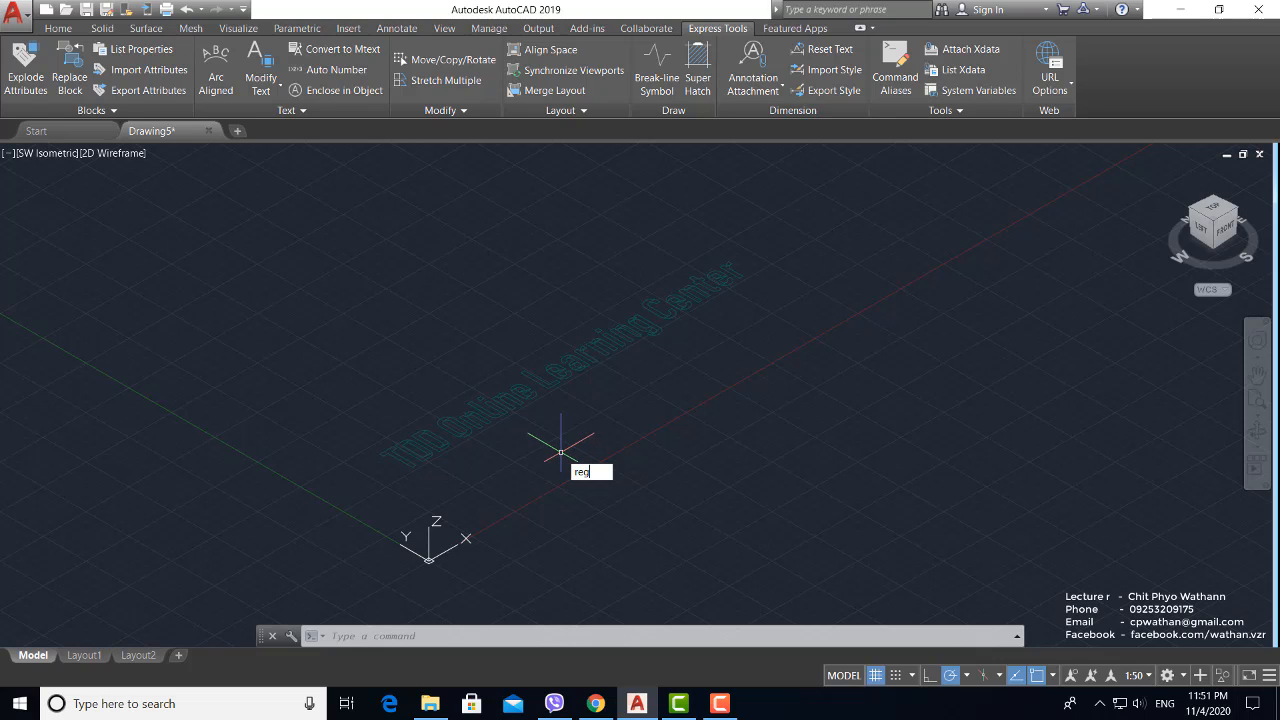
pyautogui.write('g')
pyautogui.press('Return')
pyautogui.click(846, 543)
pyautogui.click(240, 174)
pyautogui.scroll(2, 400, 343)
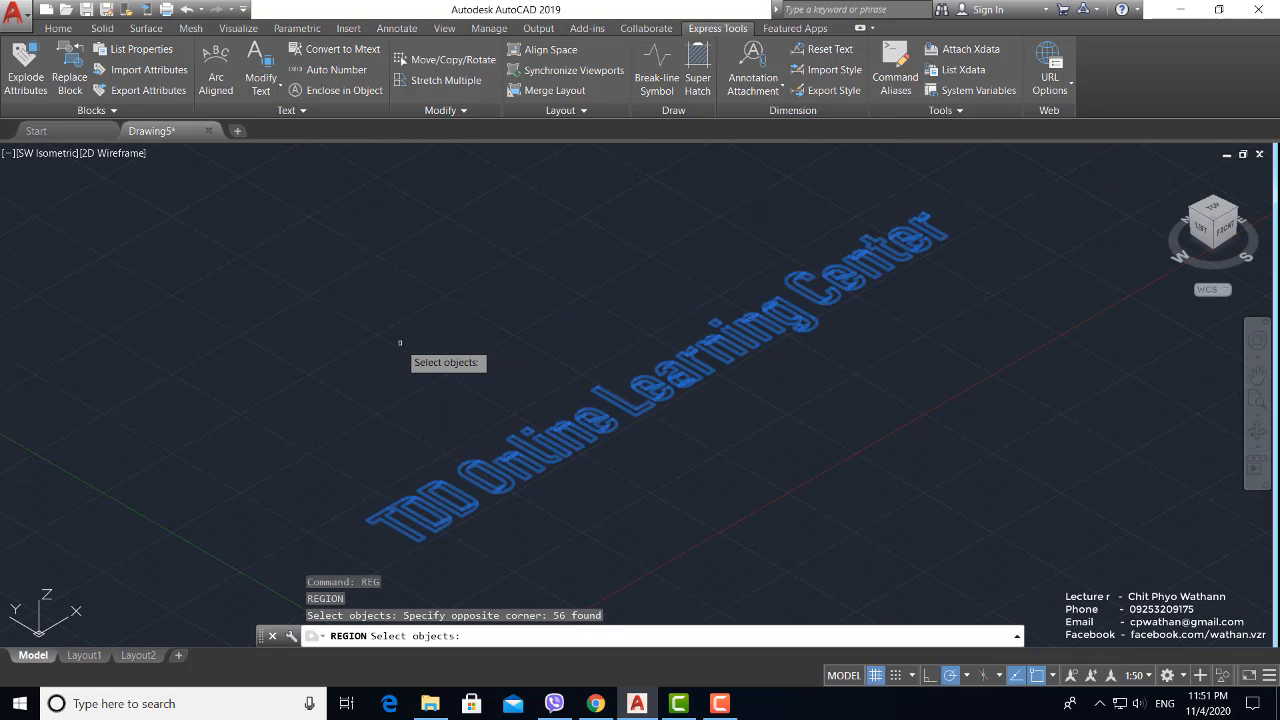
pyautogui.press('Return')
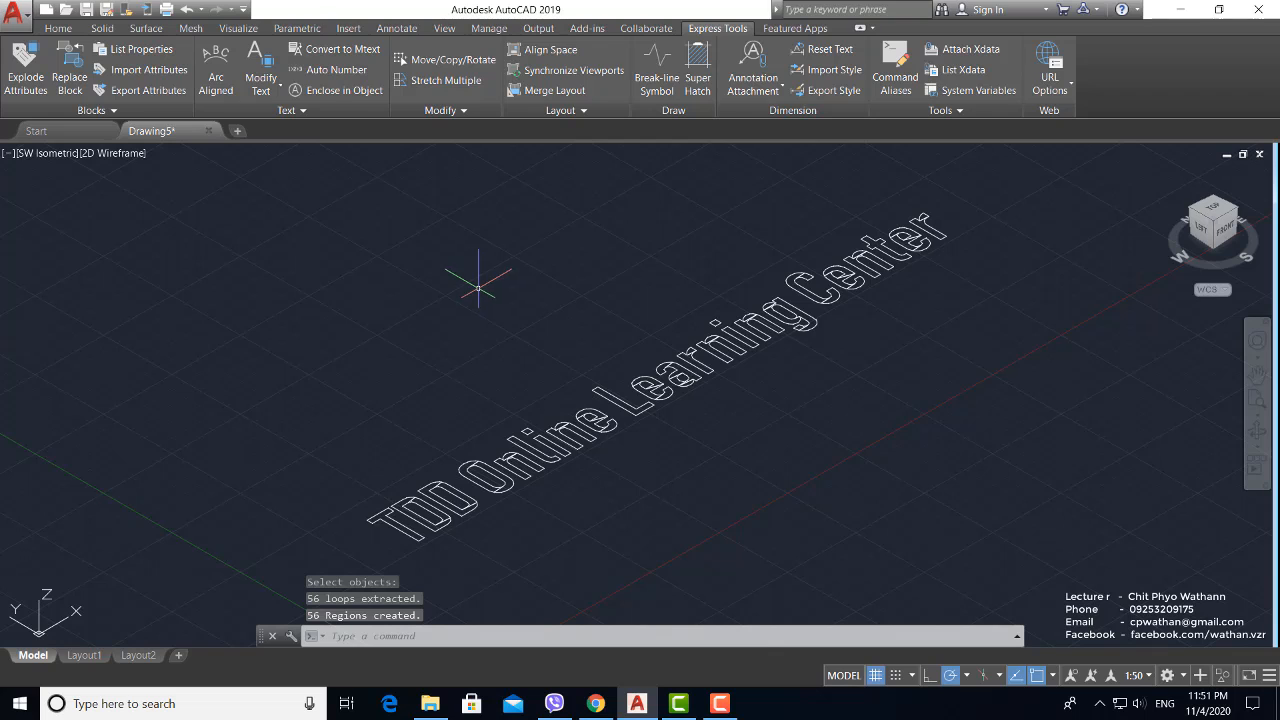
# Step: Set the visual style to Shades of Gray and examine the shaded letter regions close up
pyautogui.scroll(2, 462, 505)
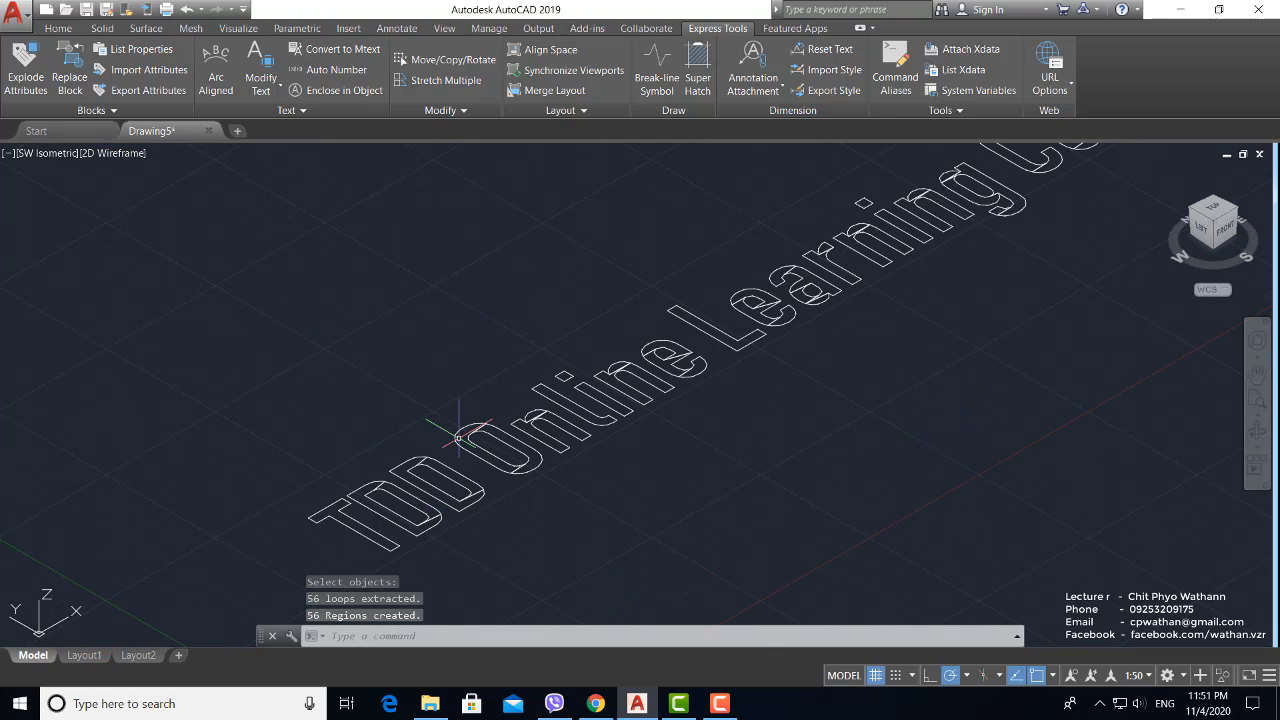
pyautogui.click(115, 154)
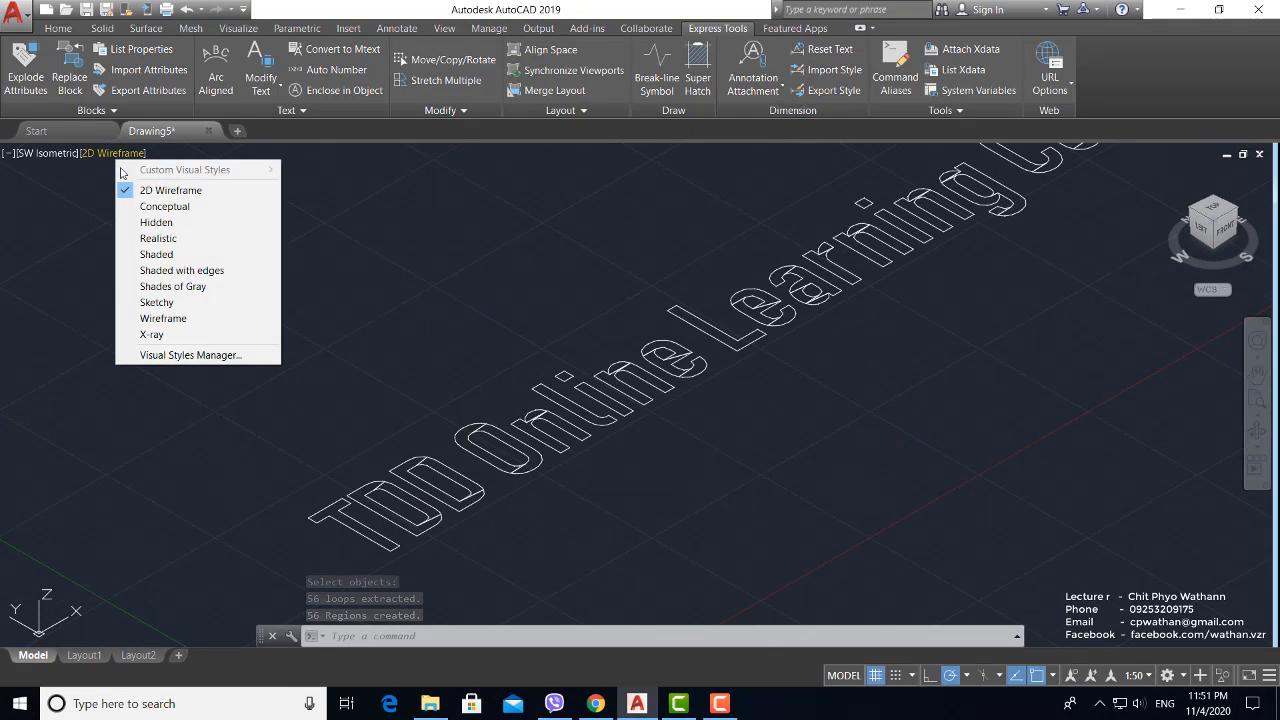
pyautogui.click(182, 288)
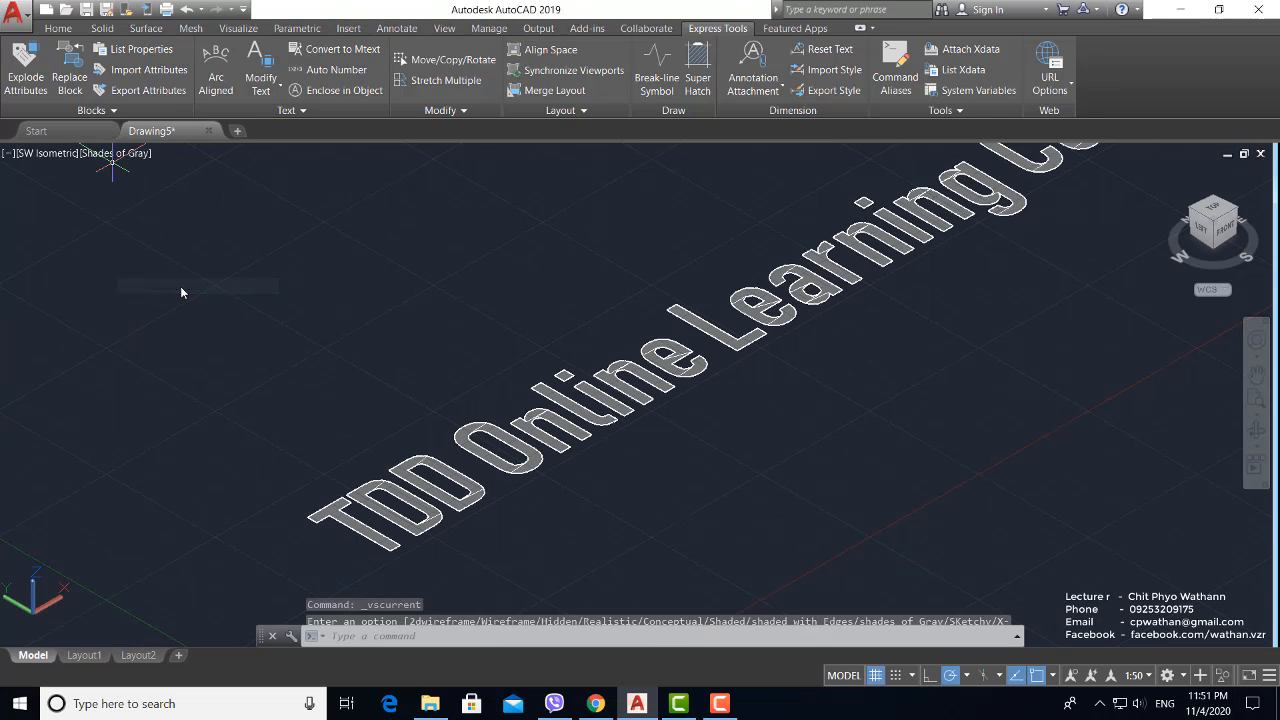
pyautogui.scroll(4, 524, 468)
pyautogui.scroll(-5, 524, 468)
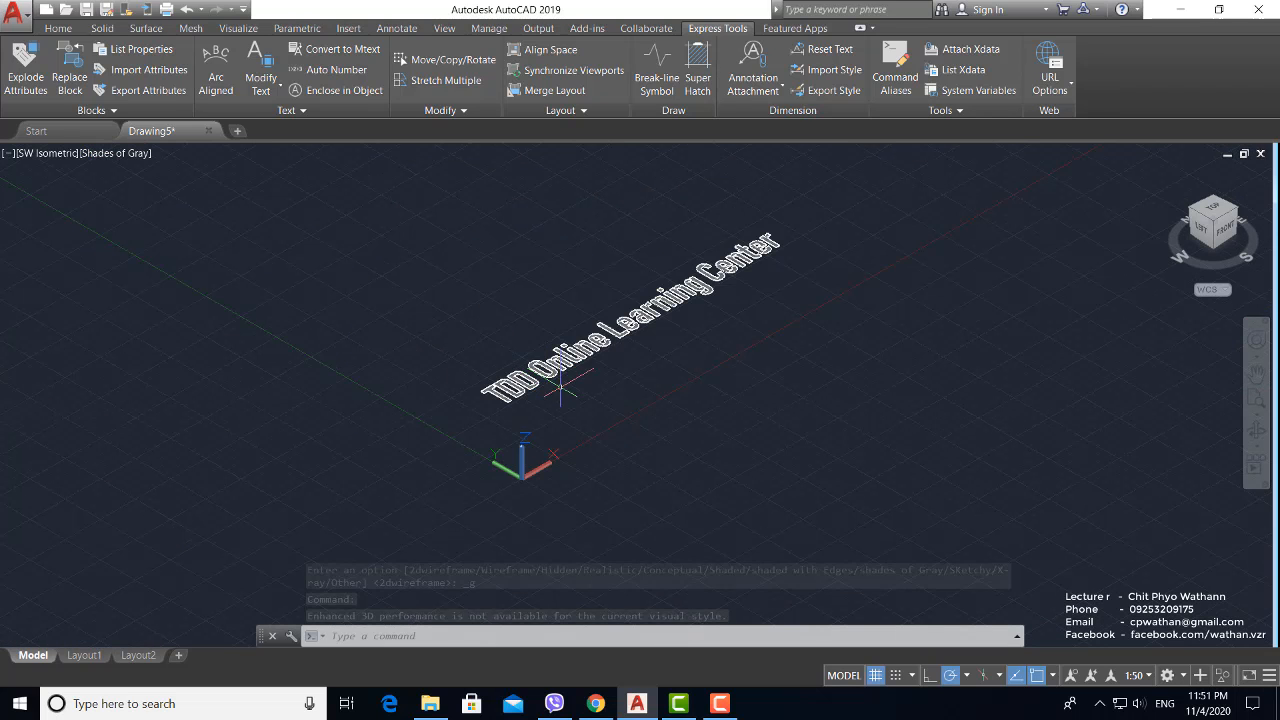
pyautogui.scroll(4, 507, 382)
pyautogui.scroll(-4, 507, 382)
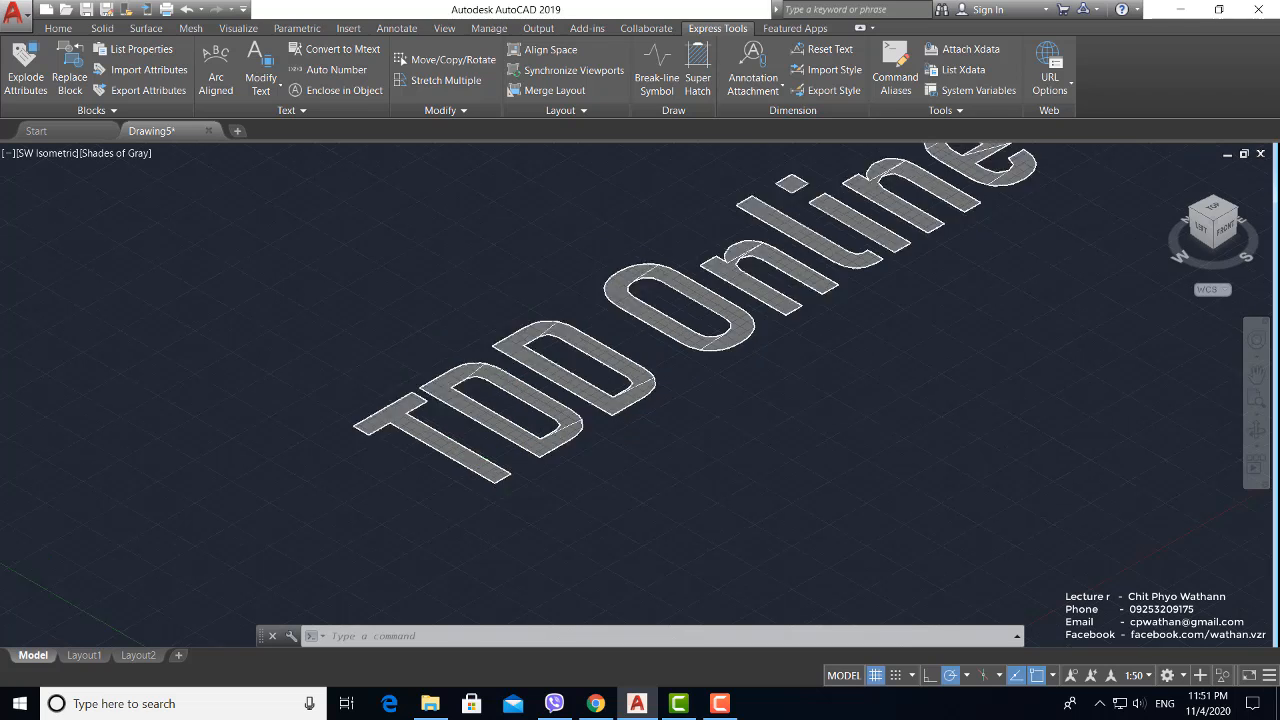
pyautogui.scroll(5, 530, 420)
pyautogui.scroll(-5, 553, 466)
pyautogui.scroll(-2, 553, 466)
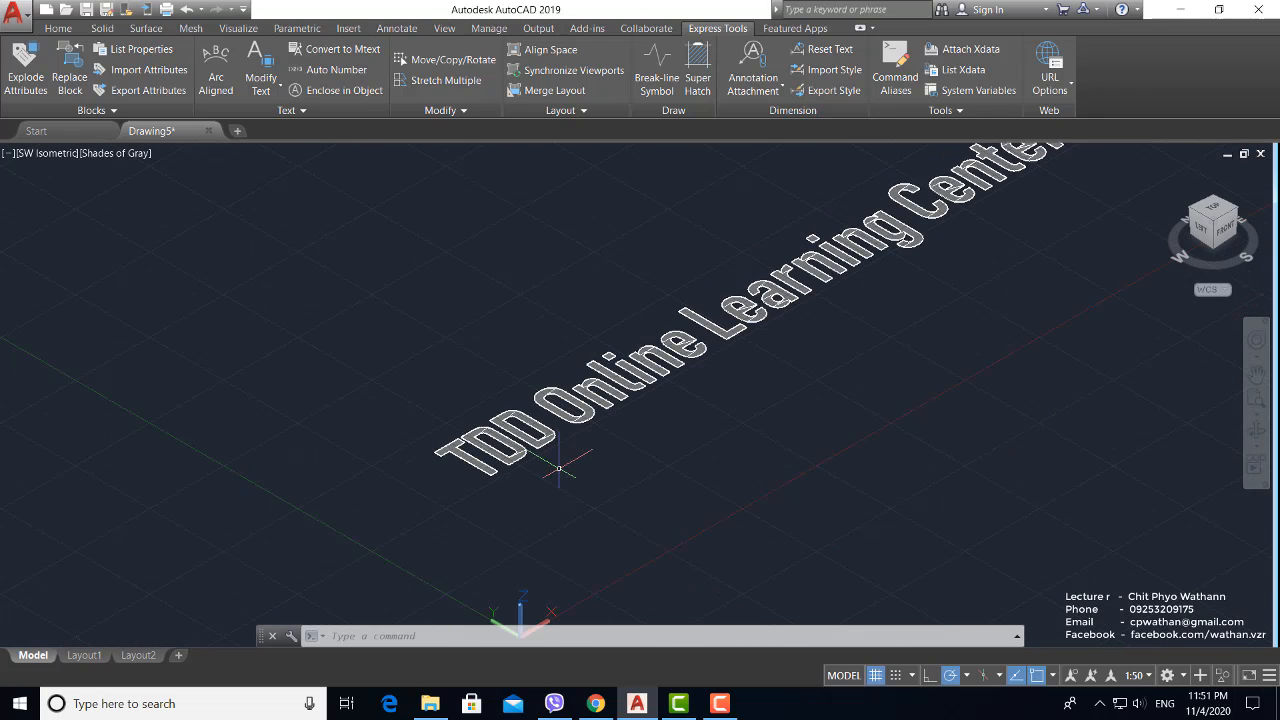
# Step: Union all the letter regions of the "TDD Online Learning Center" text
pyautogui.write('UNI')
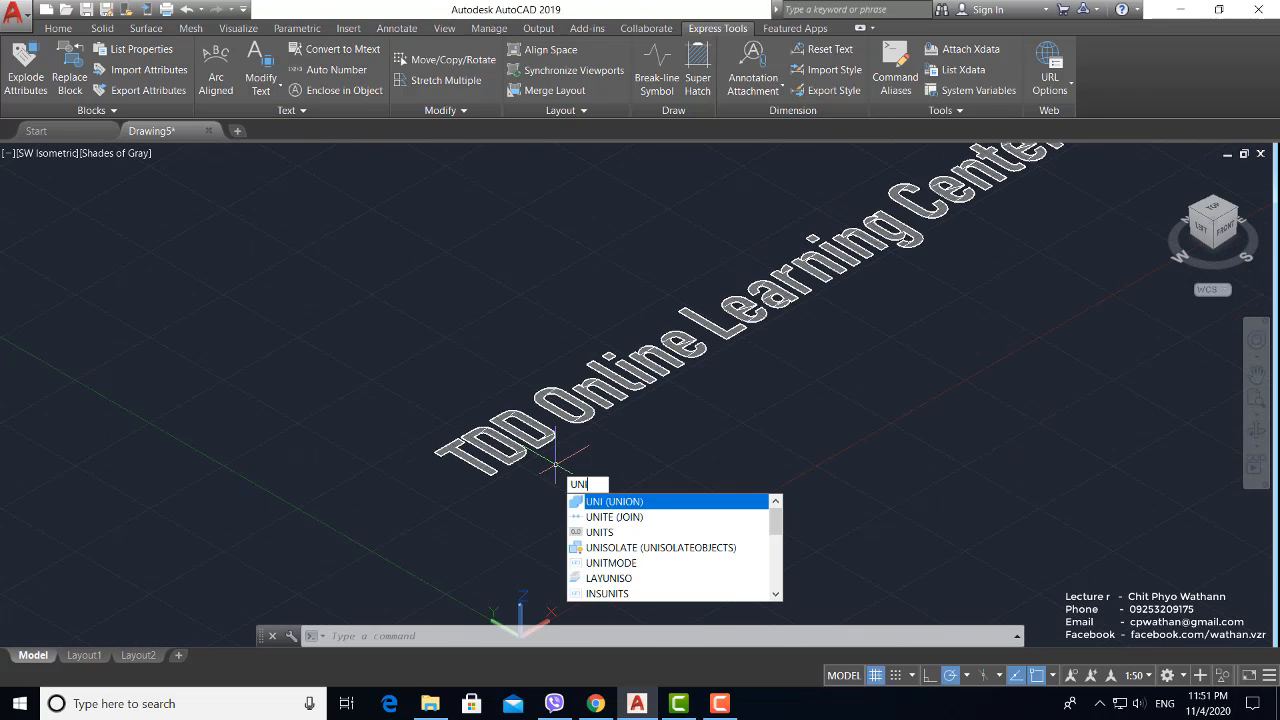
pyautogui.press('Return')
pyautogui.scroll(-3, 540, 475)
pyautogui.click(778, 489)
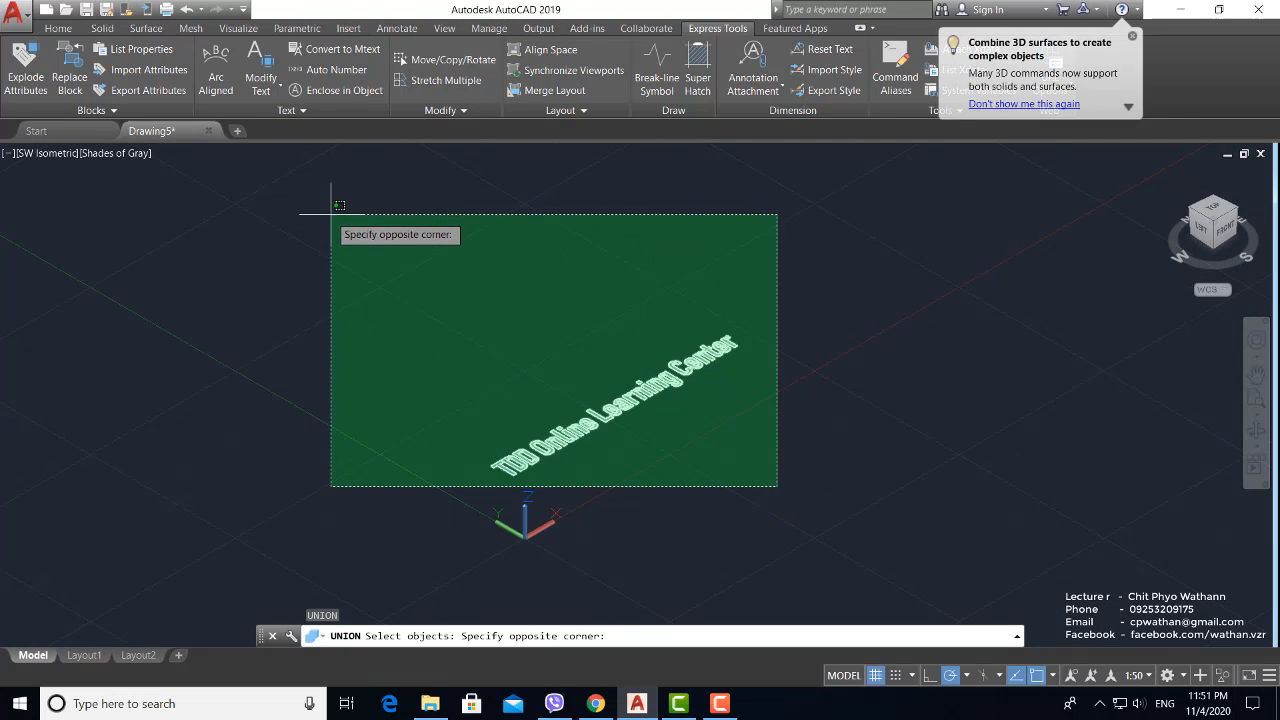
pyautogui.click(298, 182)
pyautogui.scroll(3, 640, 455)
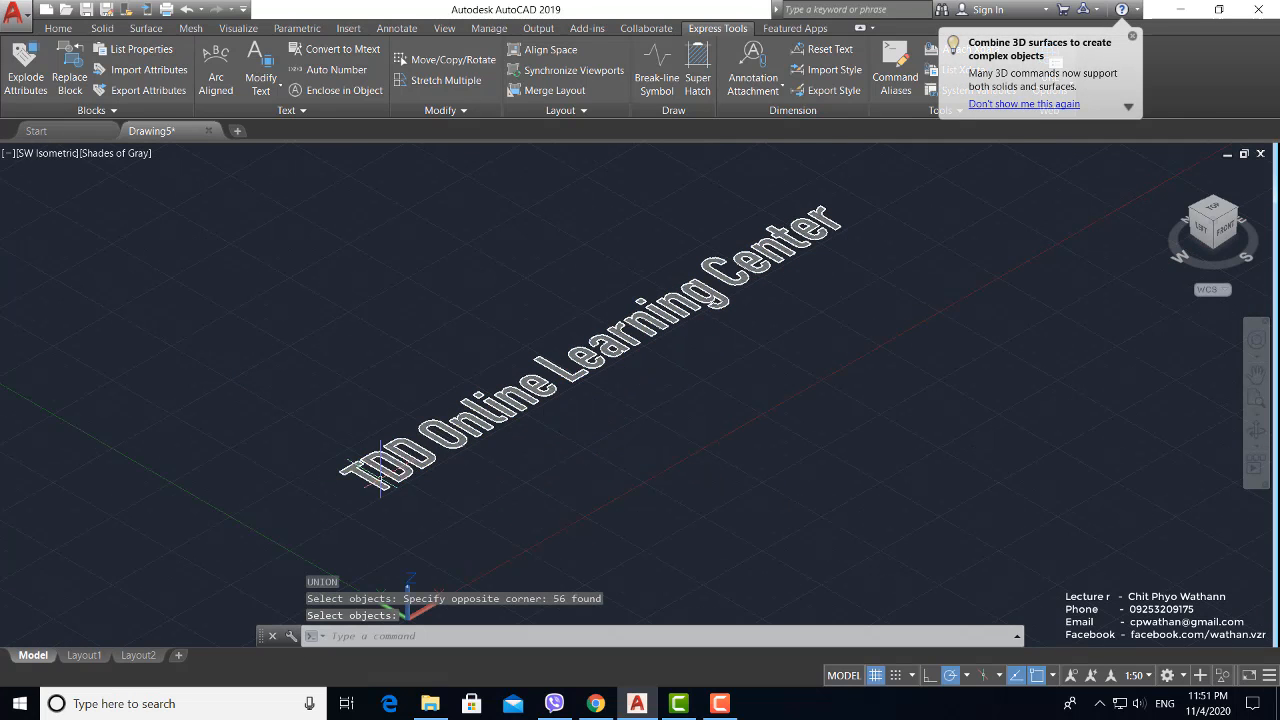
pyautogui.scroll(6, 381, 479)
pyautogui.scroll(-4, 382, 480)
pyautogui.click(423, 489)
pyautogui.press('Escape')
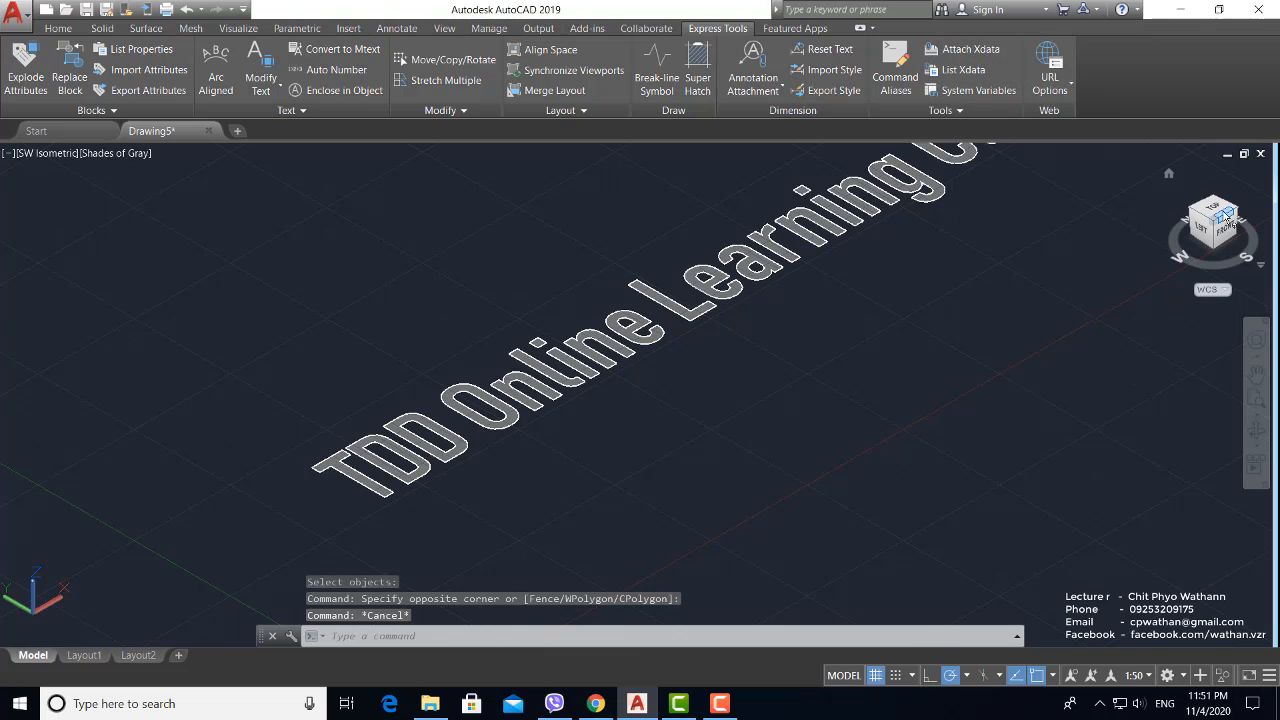
# Step: Check the united text from the Top view, return to SW Isometric and extrude it to a height of 150
pyautogui.click(1209, 206)
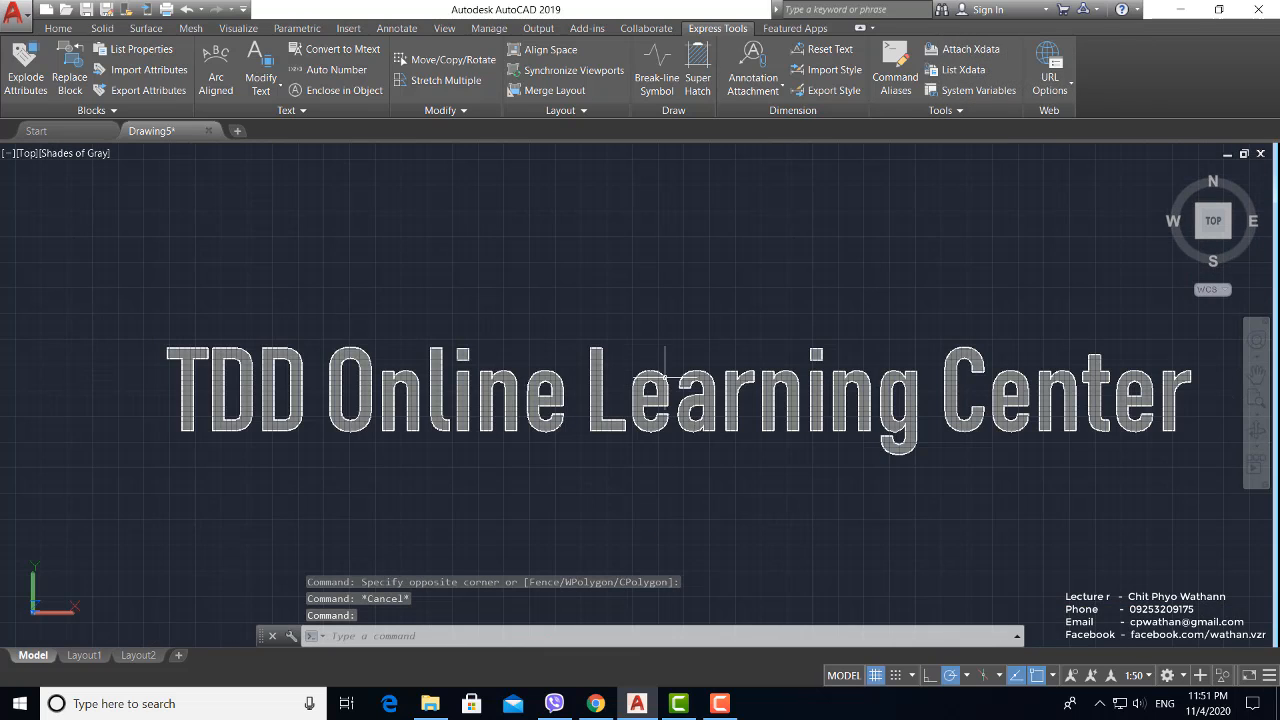
pyautogui.click(1199, 237)
pyautogui.write('ex')
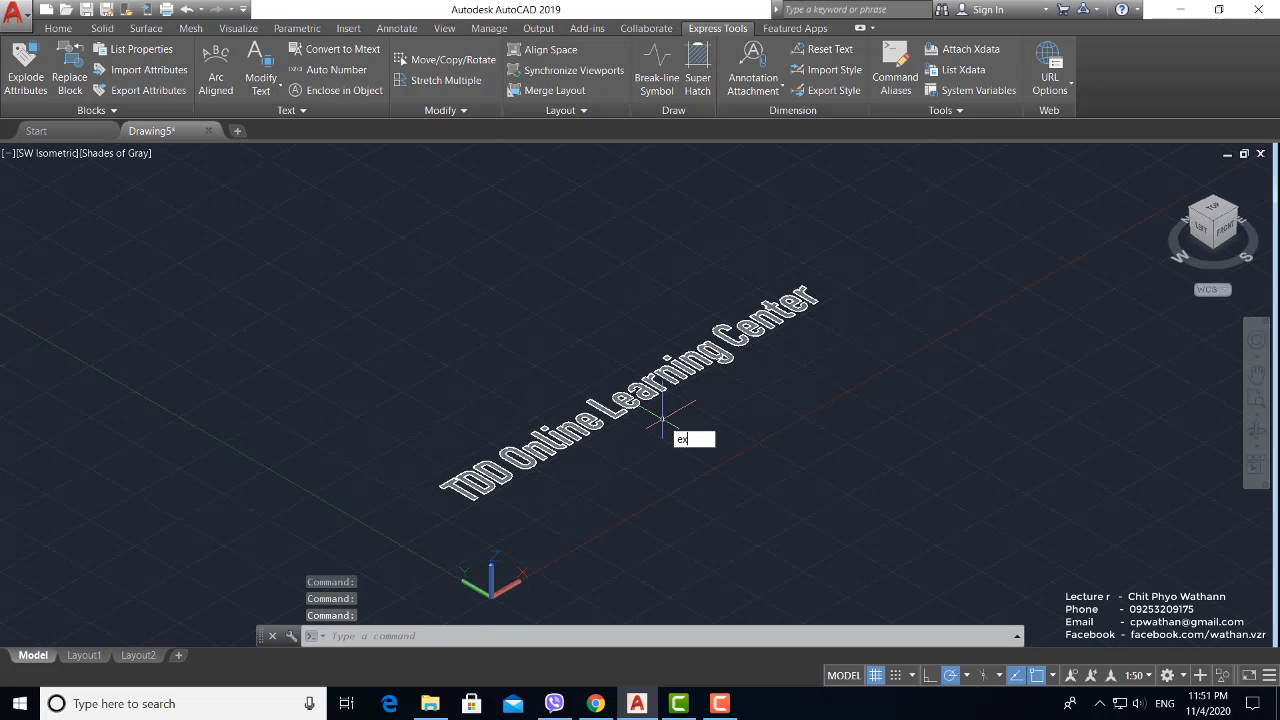
pyautogui.write('t')
pyautogui.press('Return')
pyautogui.scroll(4, 650, 405)
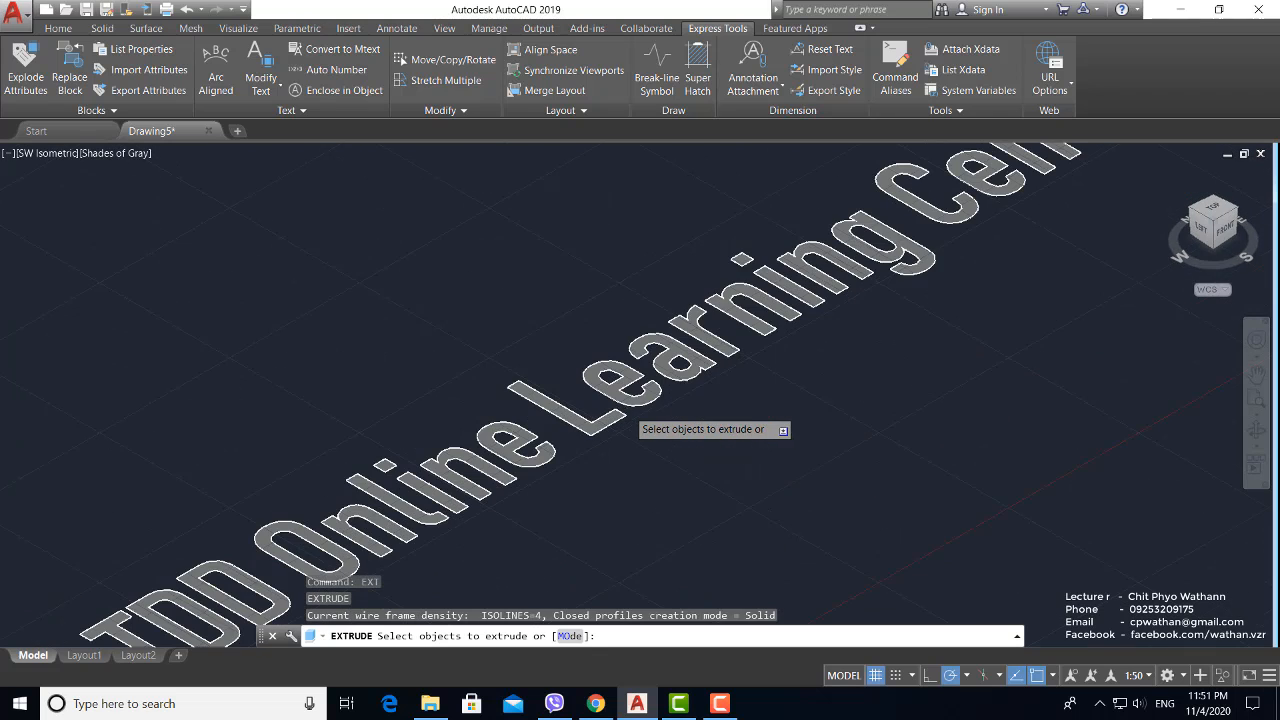
pyautogui.click(637, 396)
pyautogui.press('Return')
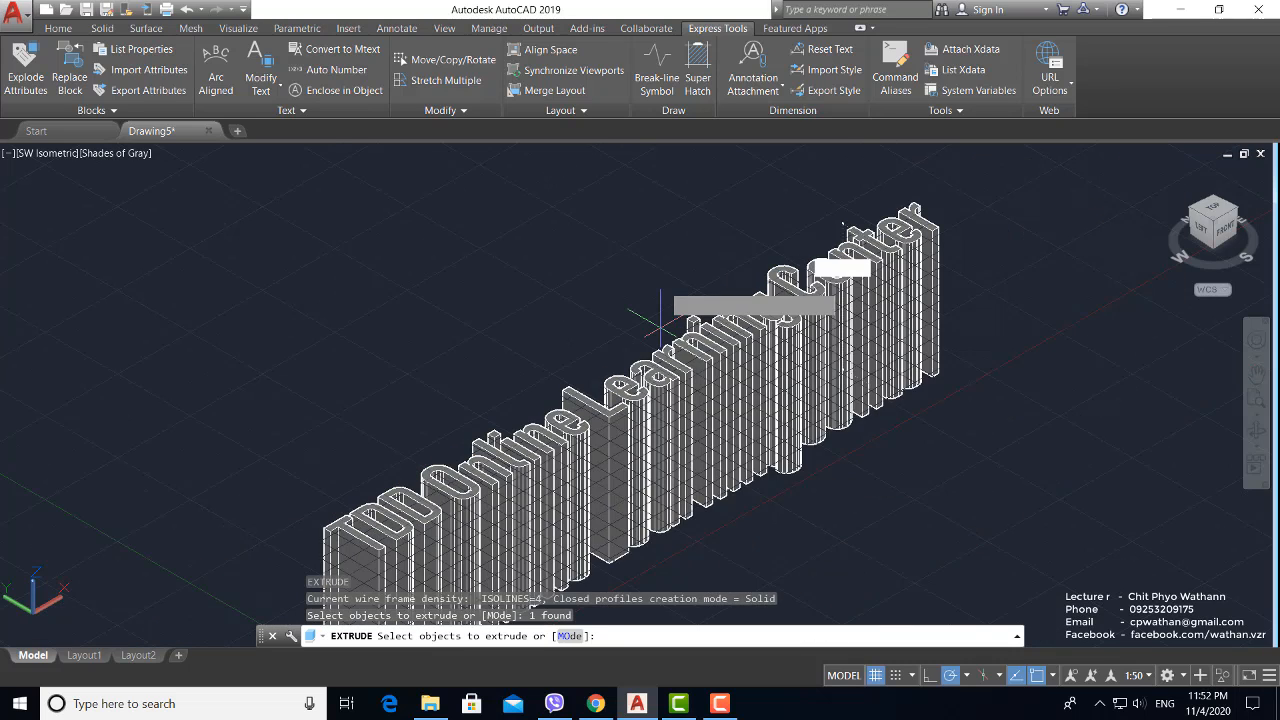
pyautogui.press('Return')
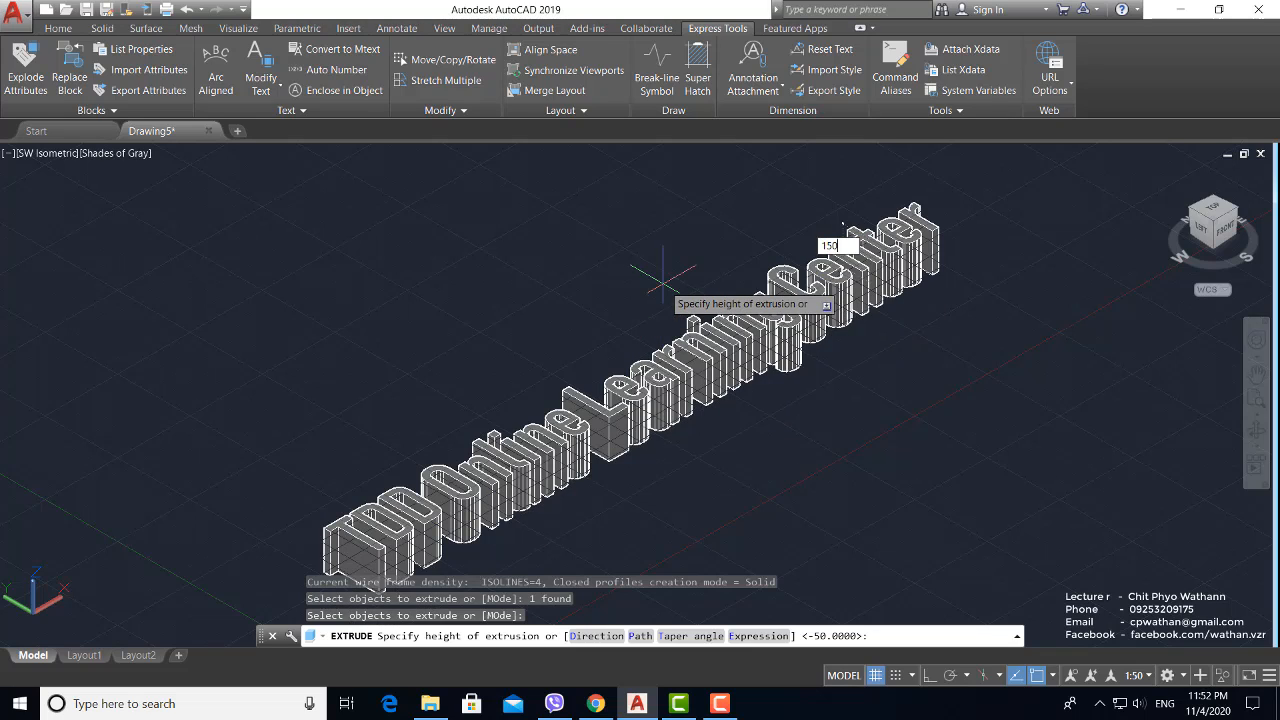
pyautogui.write('150')
pyautogui.press('Return')
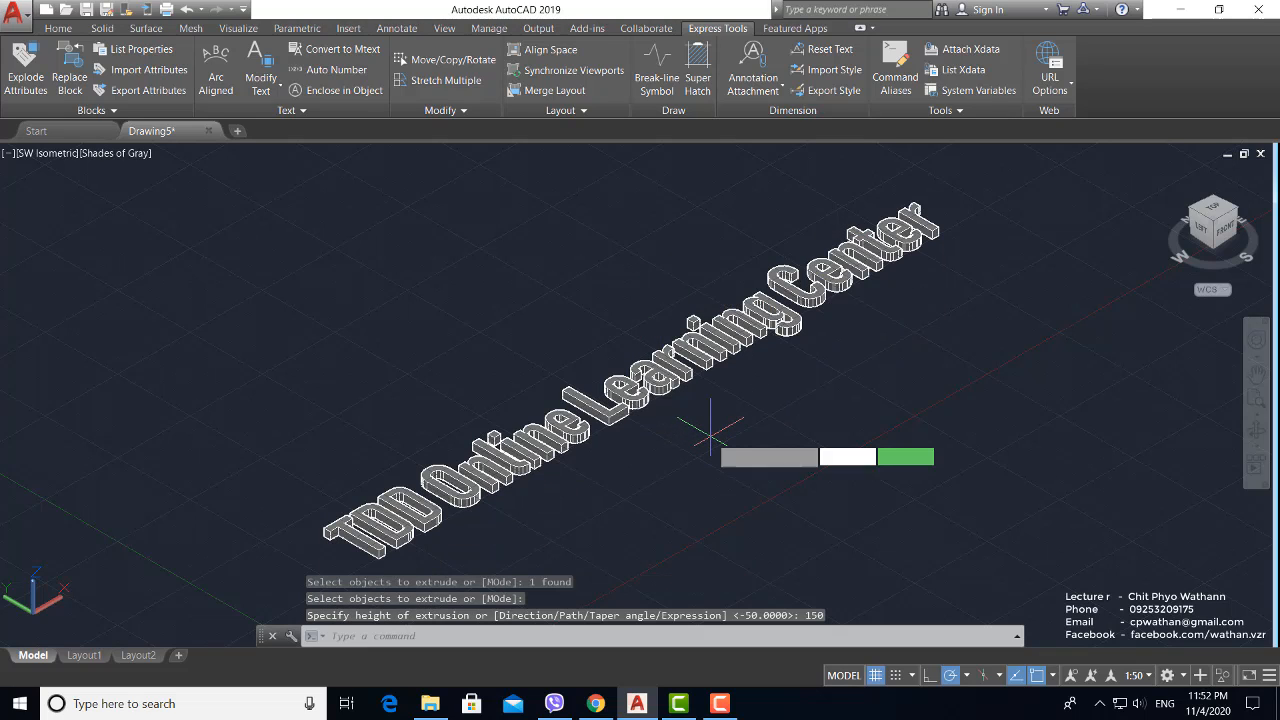
# Step: Copy all the extruded letters to the clipboard with a base point at the foot of the T
pyautogui.hotkey('ctrl', 'shift', 'c')
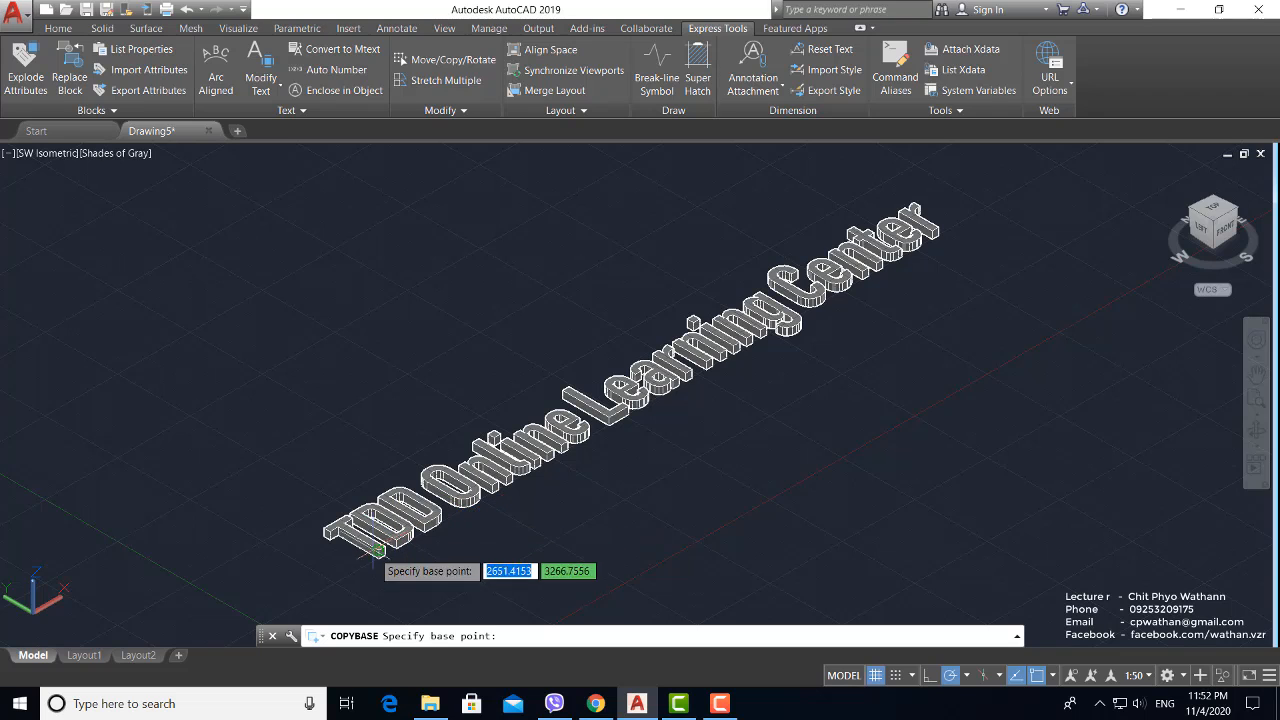
pyautogui.click(432, 513)
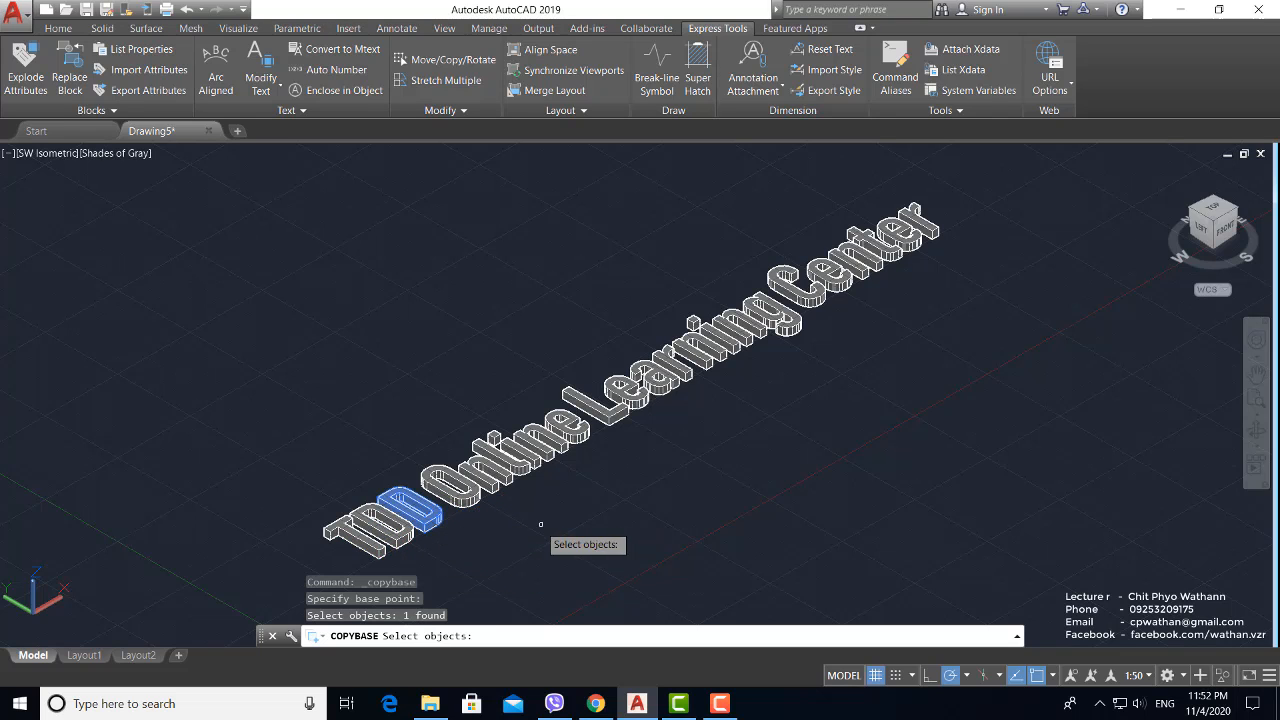
pyautogui.scroll(-4, 490, 410)
pyautogui.click(380, 274)
pyautogui.click(709, 548)
pyautogui.scroll(2, 564, 418)
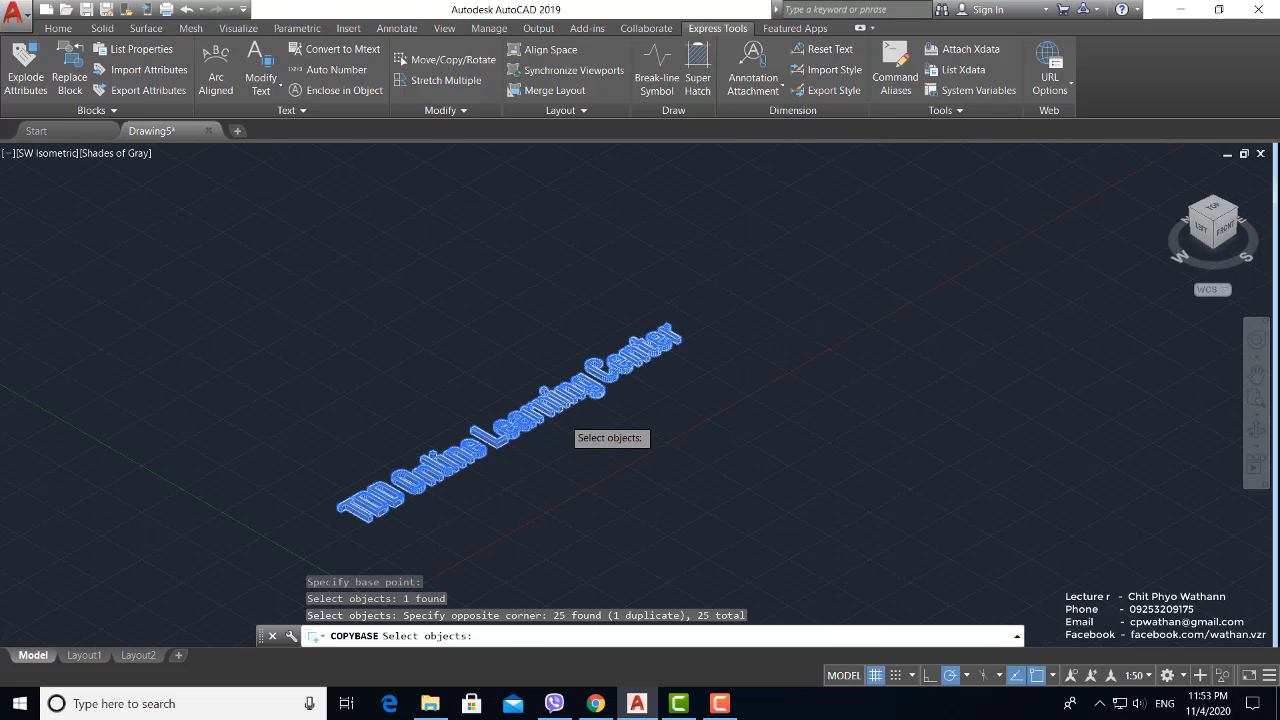
pyautogui.press('Return')
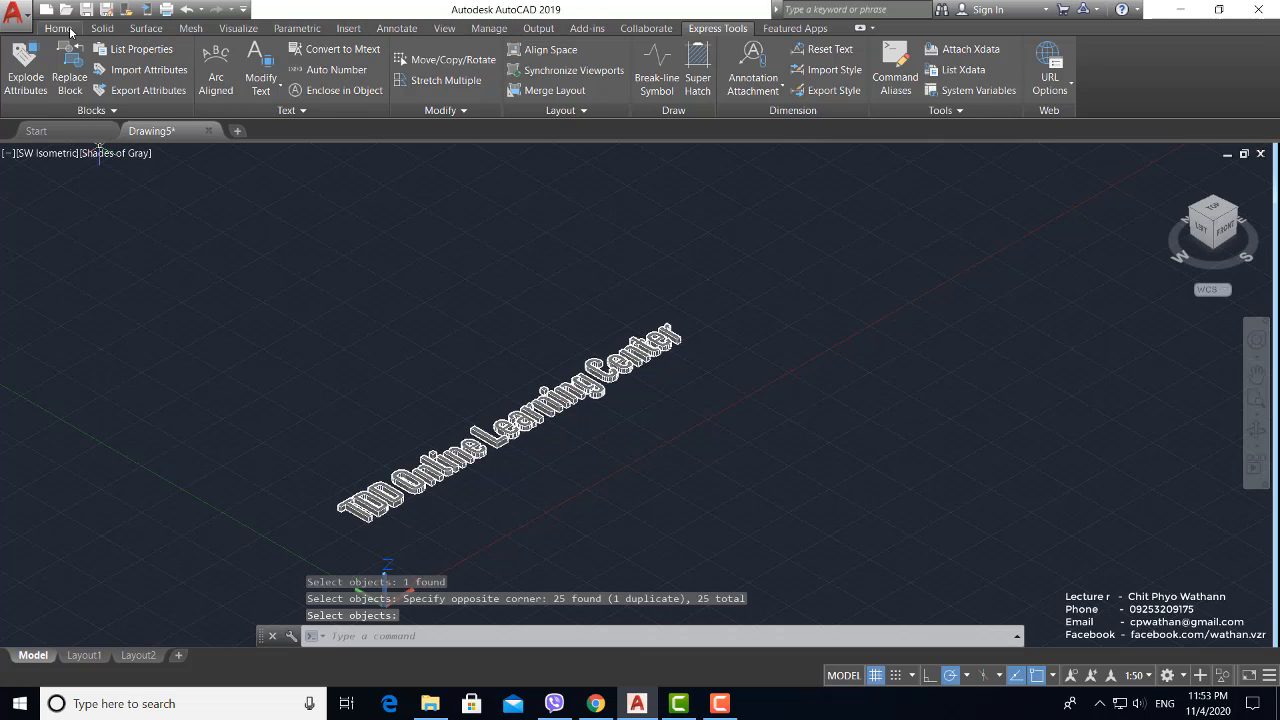
# Step: Set the UCS to Front and paste the copied 3D text upright beside the flat original
pyautogui.click(60, 29)
pyautogui.click(638, 91)
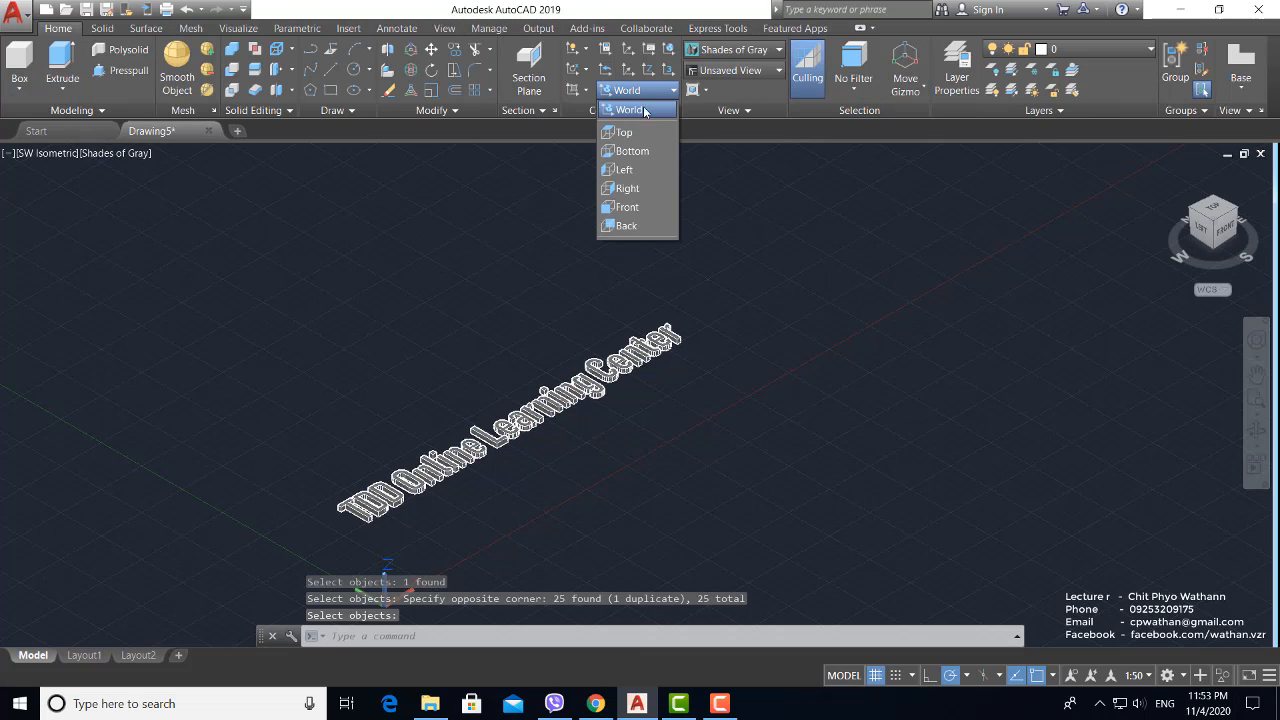
pyautogui.click(627, 207)
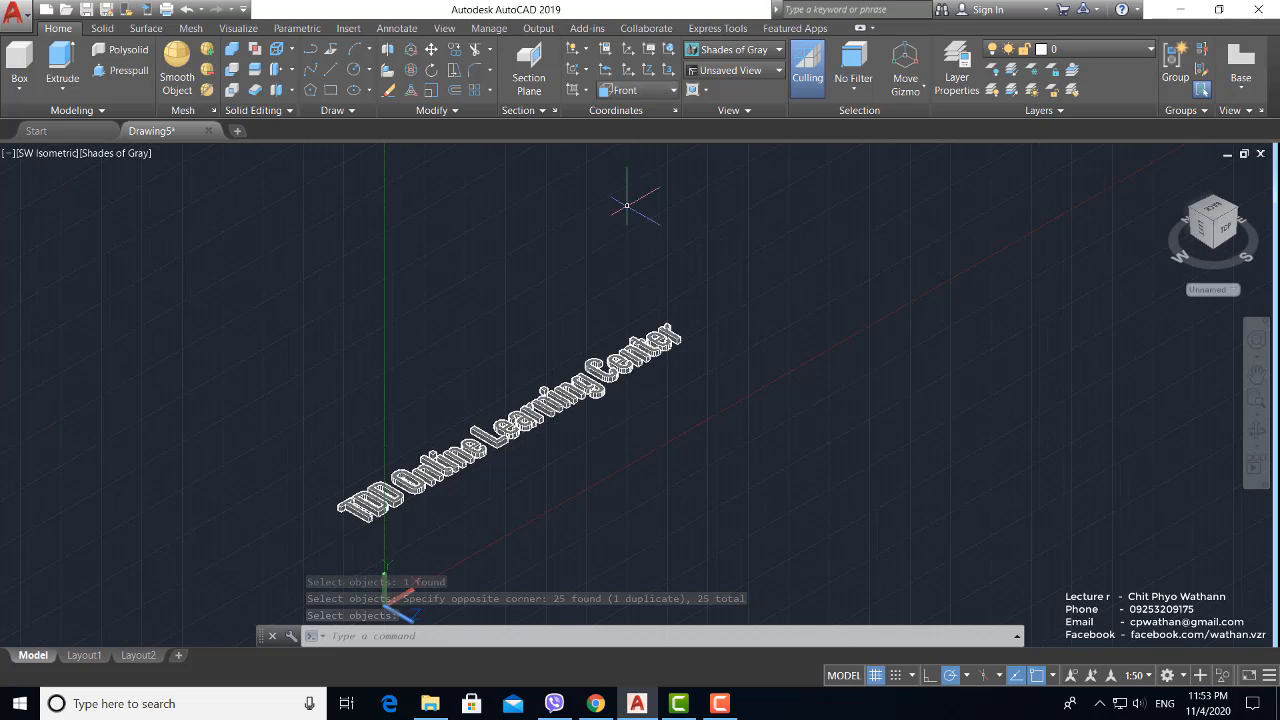
pyautogui.hotkey('ctrl', 'v')
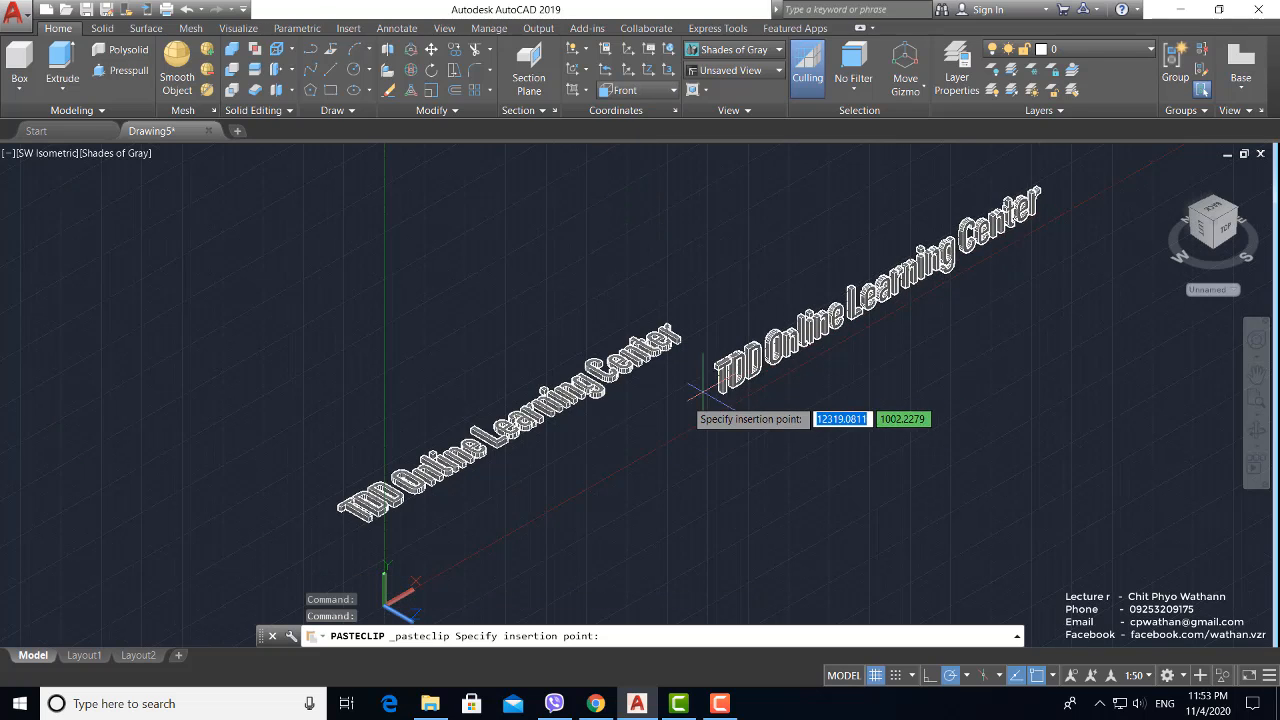
pyautogui.click(660, 412)
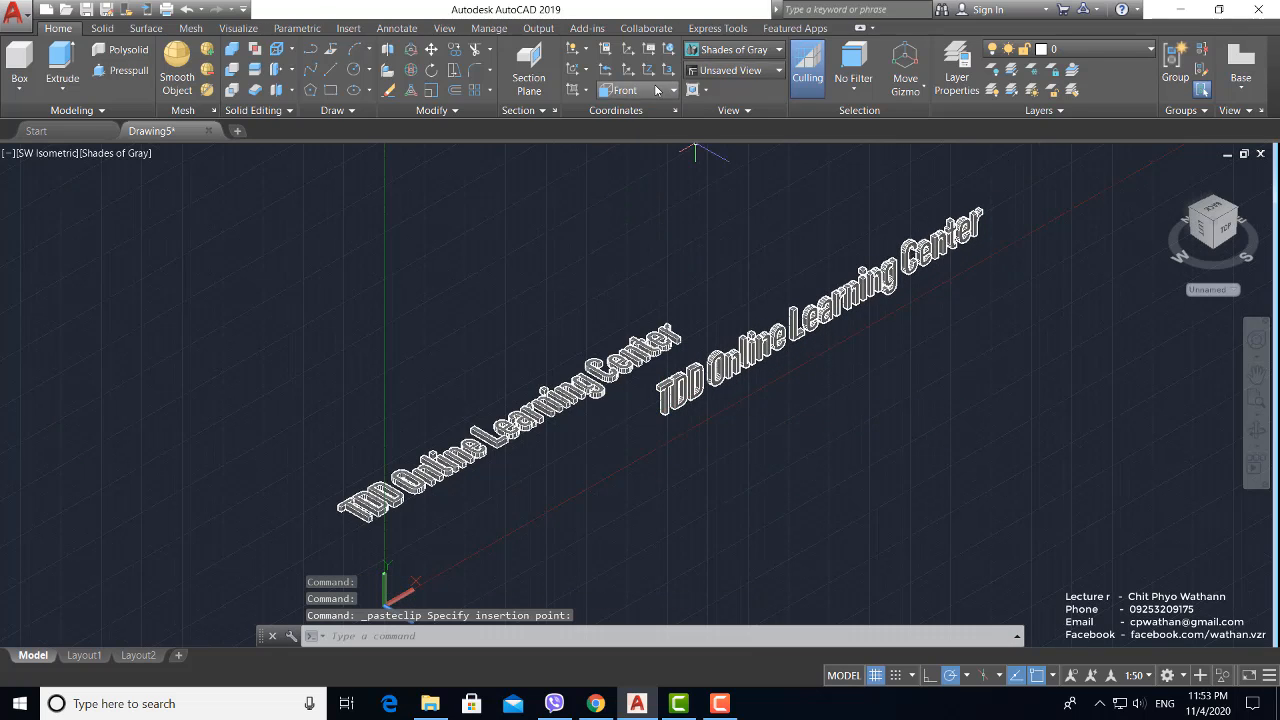
# Step: Restore the World UCS and erase all letters of the original flat-lying 3D text
pyautogui.click(274, 238)
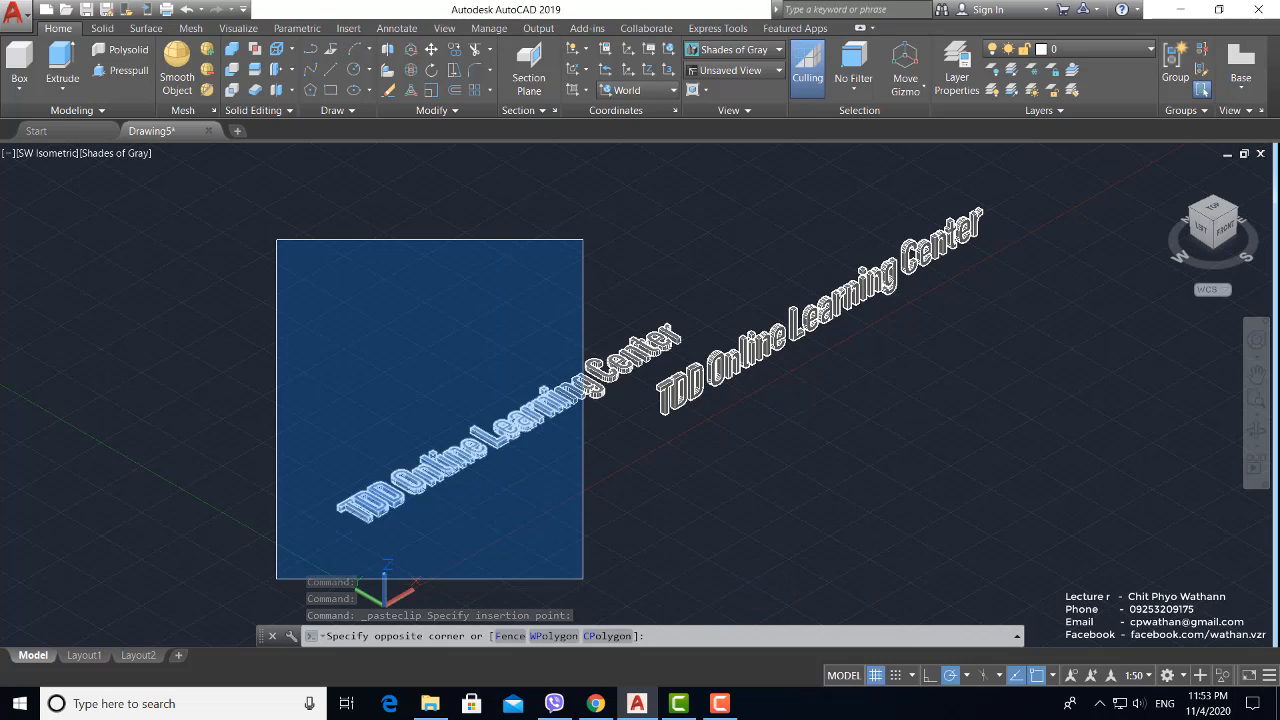
pyautogui.click(600, 588)
pyautogui.press('Delete')
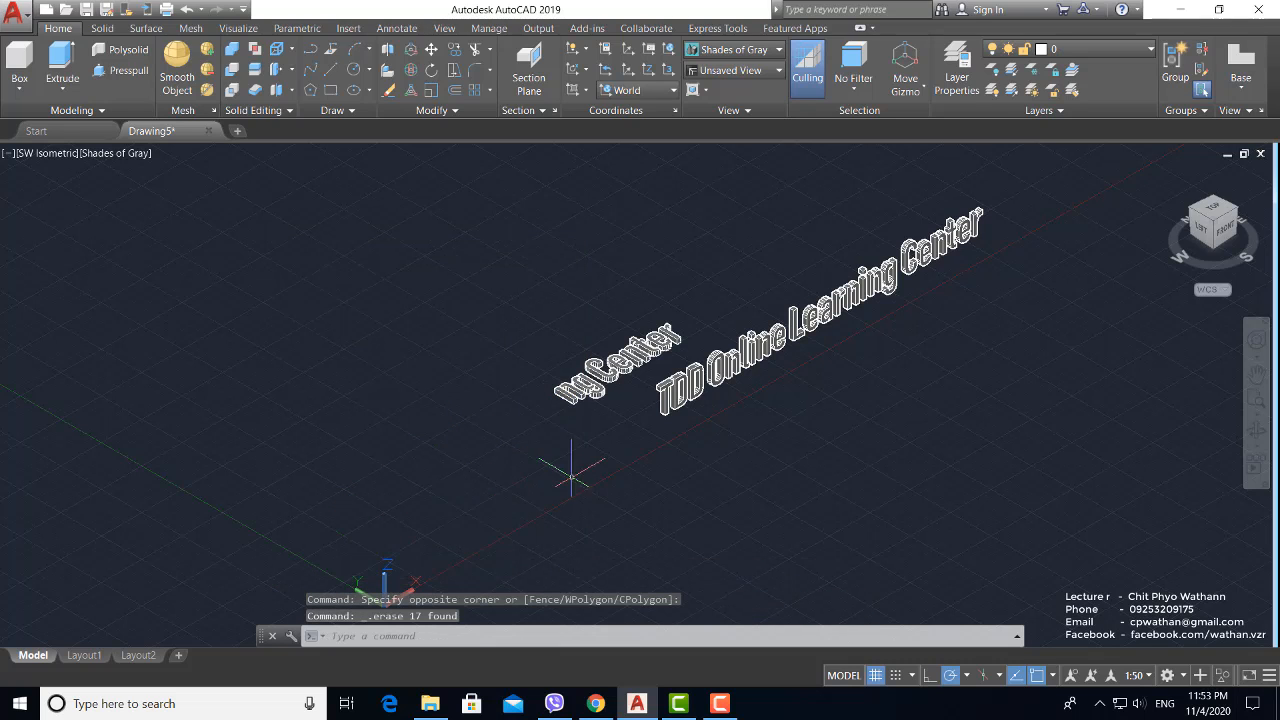
pyautogui.click(632, 441)
pyautogui.click(529, 232)
pyautogui.press('Delete')
pyautogui.scroll(5, 643, 277)
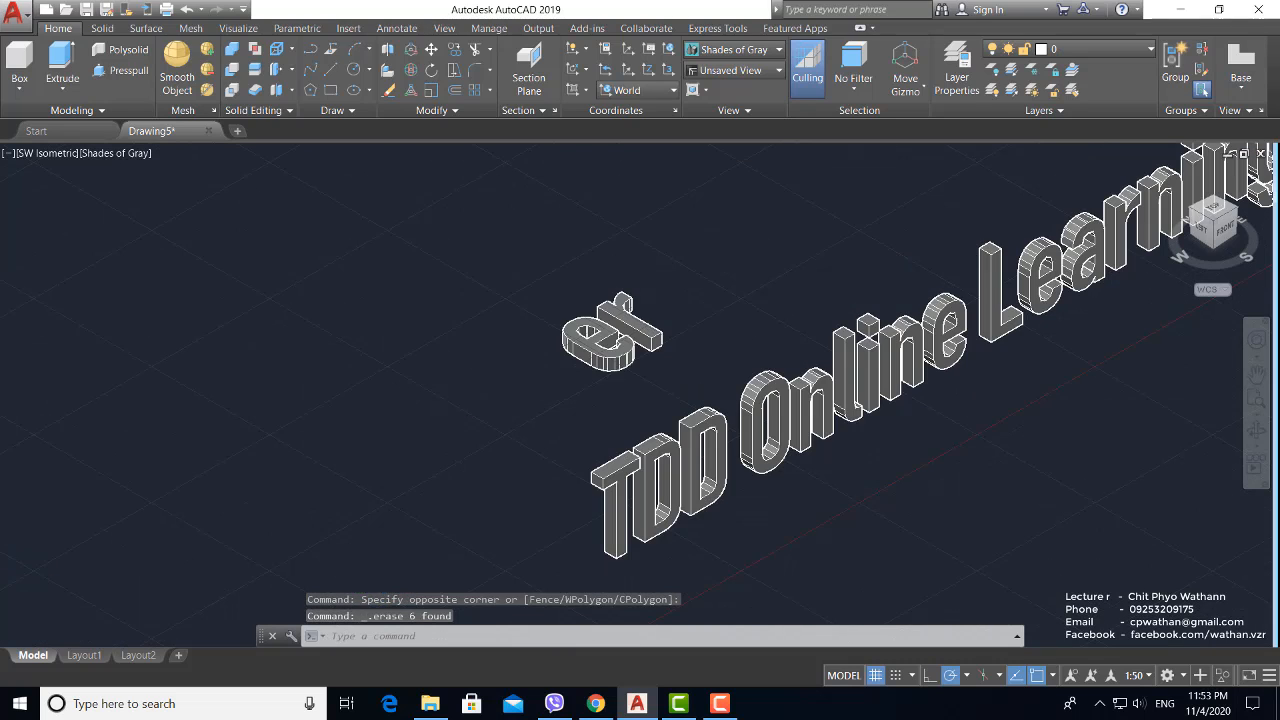
pyautogui.click(685, 351)
pyautogui.click(501, 251)
pyautogui.press('Delete')
pyautogui.scroll(-5, 556, 360)
pyautogui.scroll(3, 735, 295)
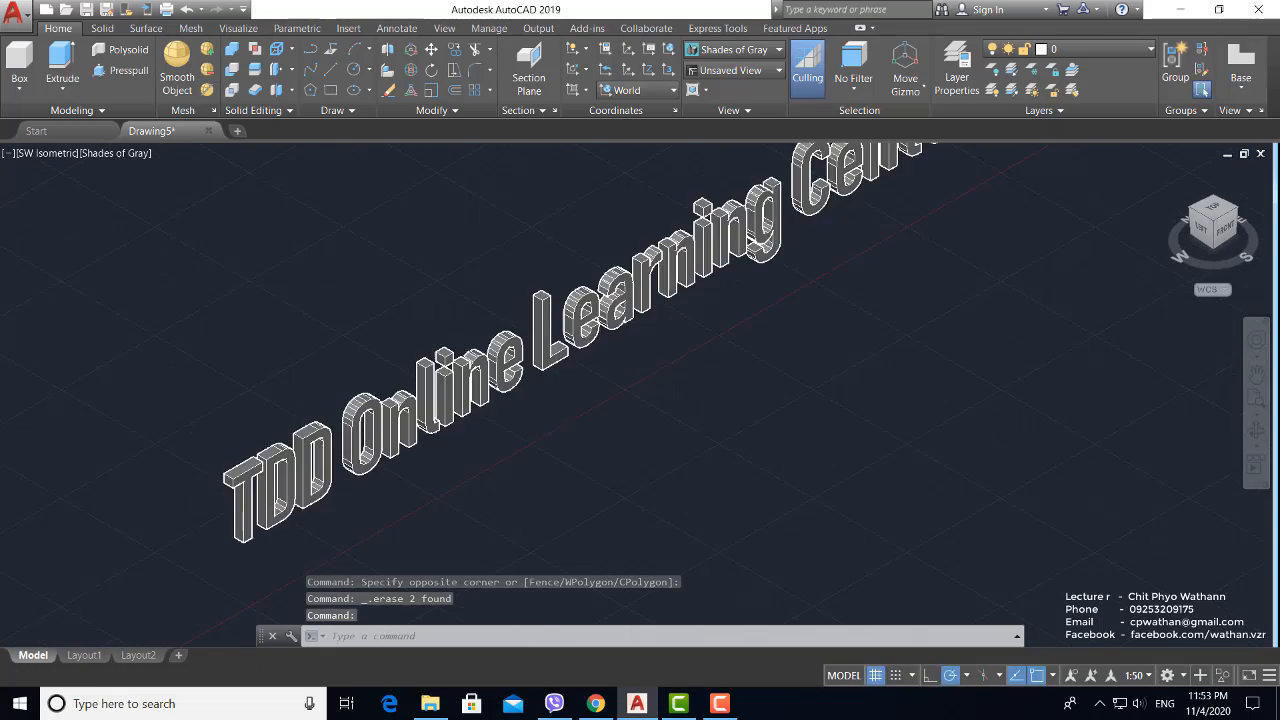
# Step: Set the visual style to Shaded and examine the upright 3D text close up and from several angles
pyautogui.moveTo(551, 414)
pyautogui.keyDown('shift'); pyautogui.mouseDown(button='middle')
pyautogui.moveTo(593, 368)
pyautogui.moveTo(545, 378)
pyautogui.mouseUp(button='middle'); pyautogui.keyUp('shift')
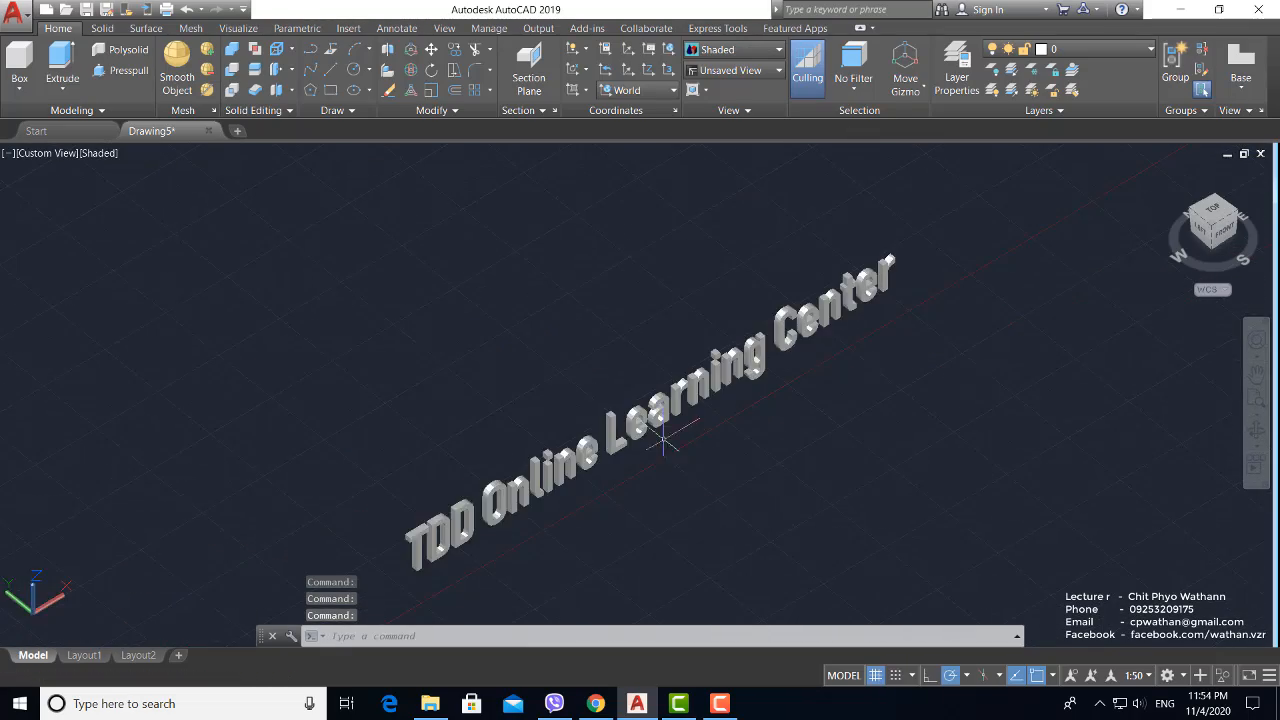
pyautogui.scroll(5, 666, 441)
pyautogui.moveTo(666, 441)
pyautogui.keyDown('shift'); pyautogui.mouseDown(button='middle')
pyautogui.moveTo(656, 449)
pyautogui.moveTo(652, 359)
pyautogui.moveTo(671, 446)
pyautogui.moveTo(657, 466)
pyautogui.mouseUp(button='middle'); pyautogui.keyUp('shift')
pyautogui.scroll(3, 658, 325)
pyautogui.scroll(3, 700, 290)
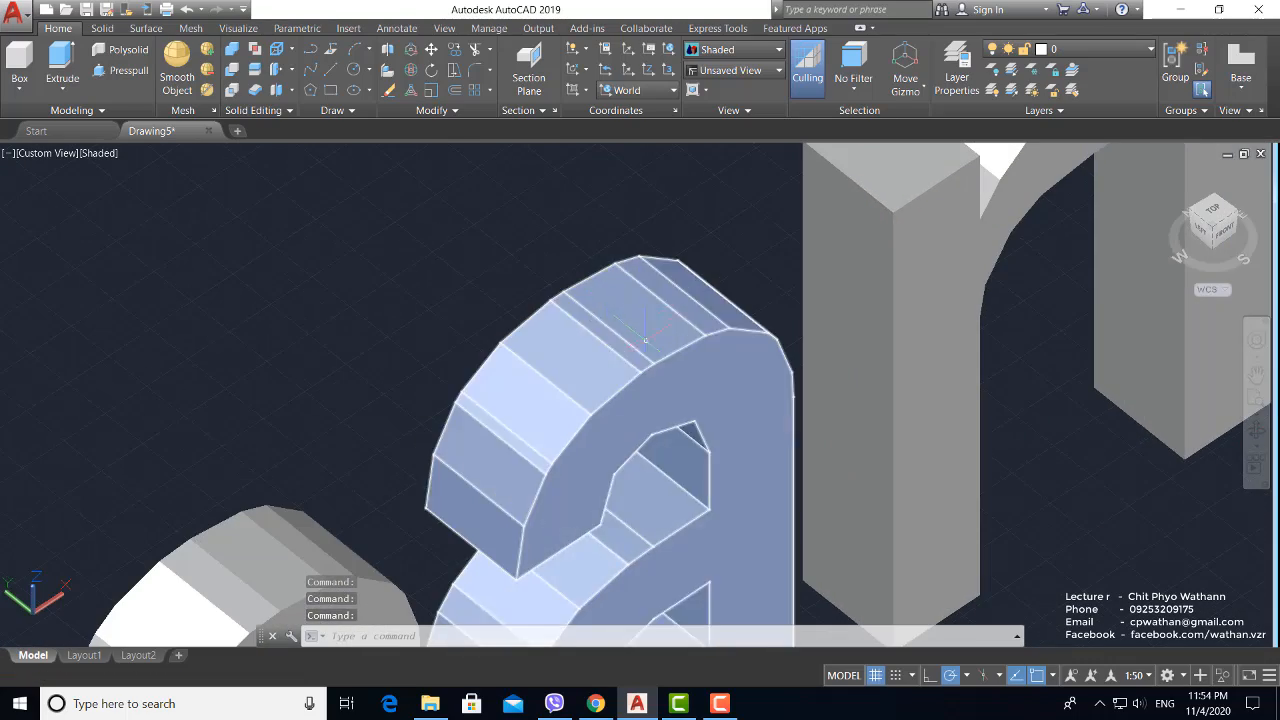
pyautogui.scroll(-6, 729, 380)
pyautogui.moveTo(729, 380)
pyautogui.keyDown('shift'); pyautogui.mouseDown(button='middle')
pyautogui.moveTo(683, 308)
pyautogui.moveTo(720, 393)
pyautogui.mouseUp(button='middle'); pyautogui.keyUp('shift')
pyautogui.scroll(2, 720, 393)
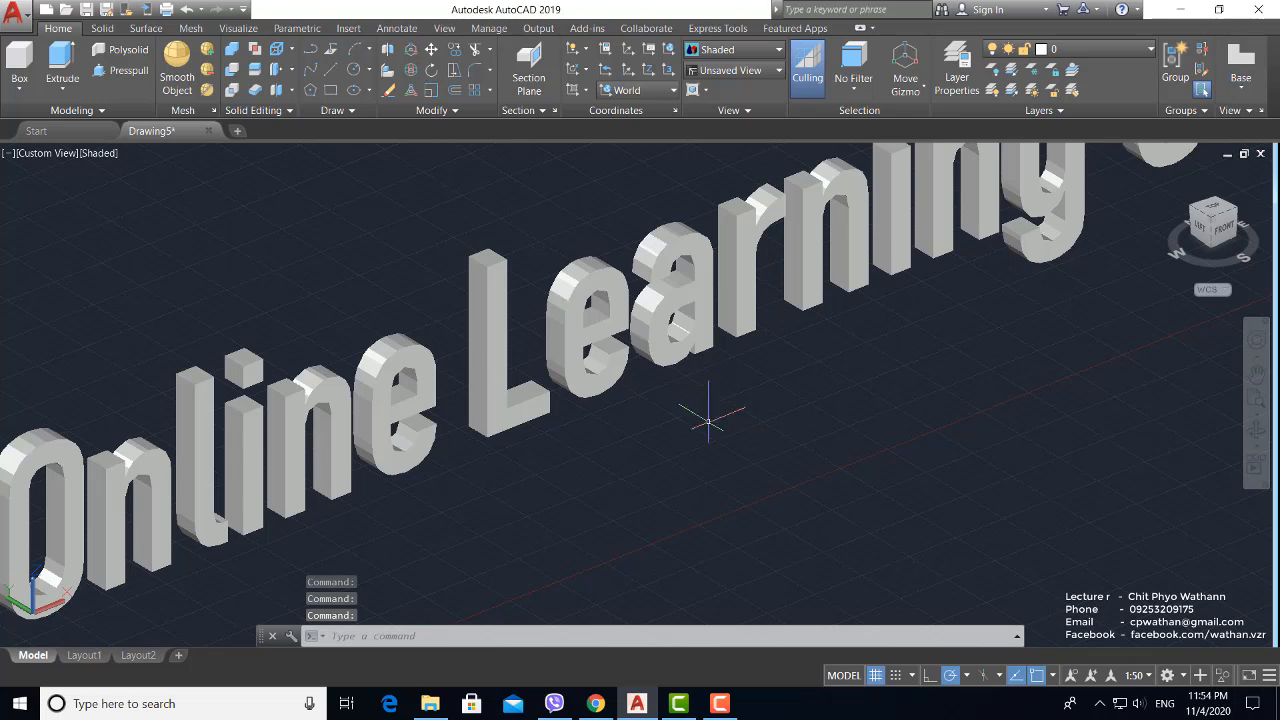
pyautogui.scroll(-3, 657, 449)
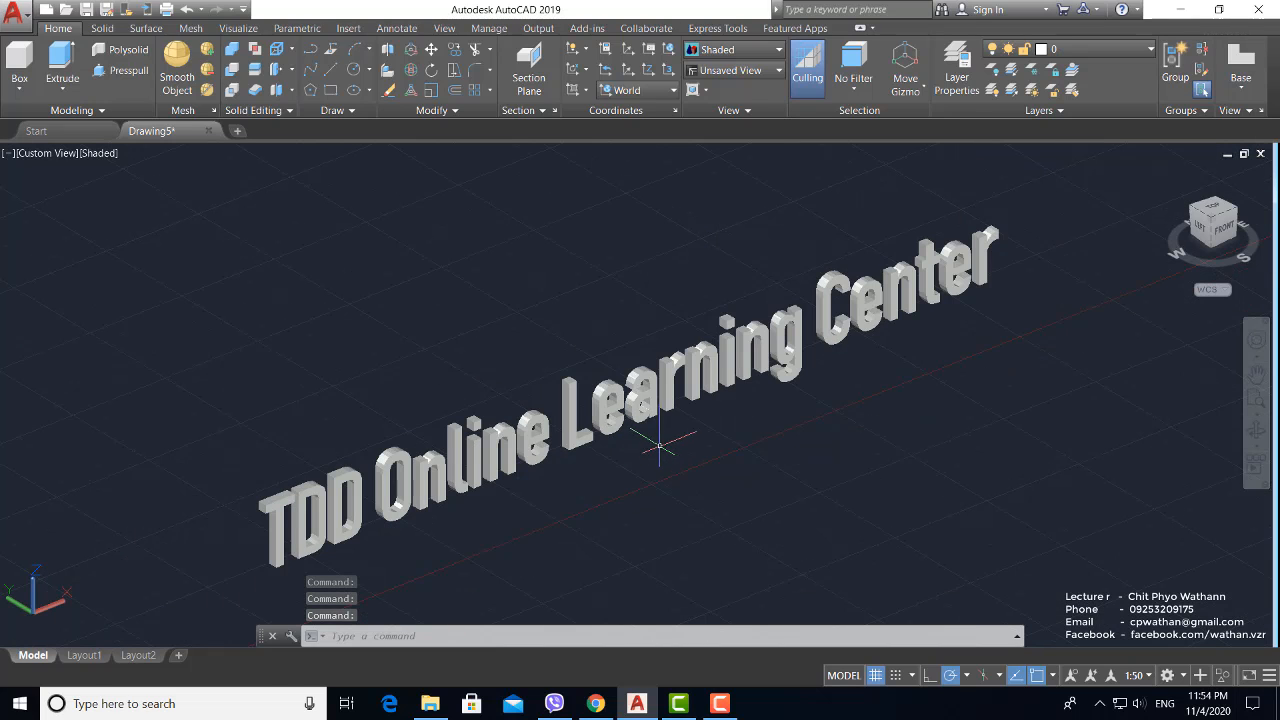
pyautogui.keyDown('shift'); pyautogui.moveTo(660, 446); pyautogui.dragTo(669, 395, button='middle'); pyautogui.keyUp('shift')
pyautogui.scroll(3, 669, 395)
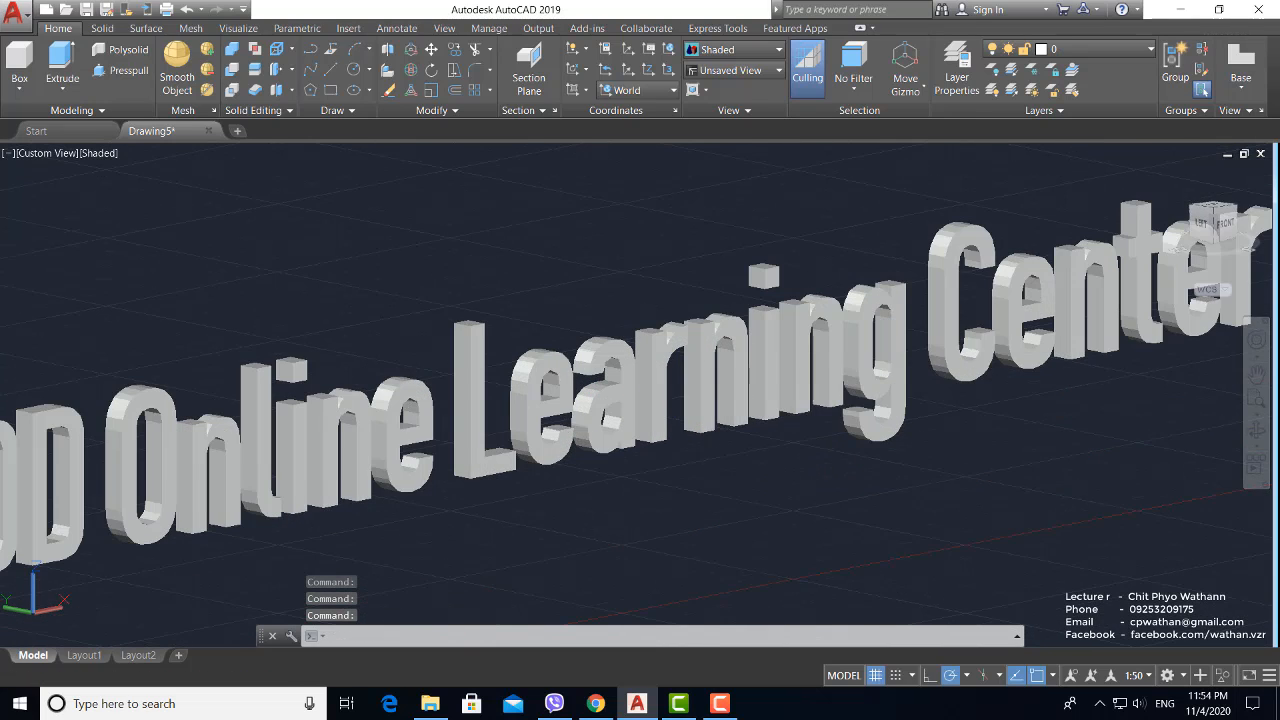
pyautogui.scroll(-3, 726, 429)
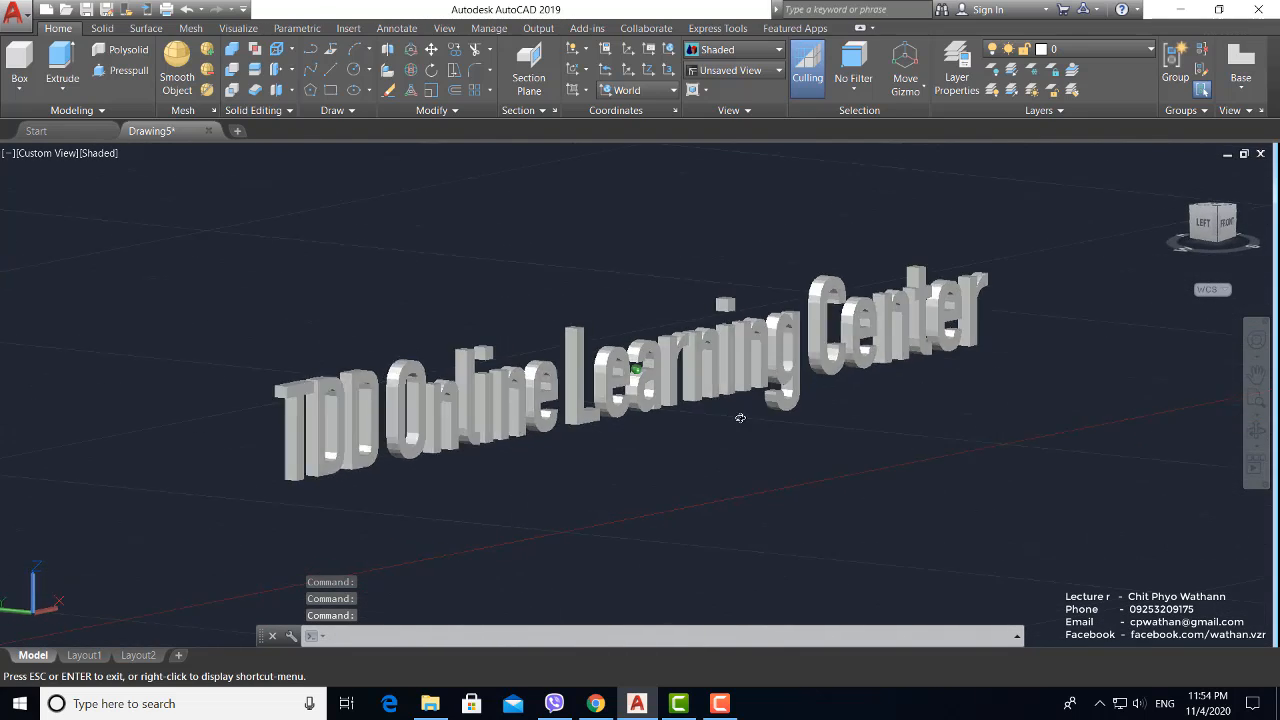